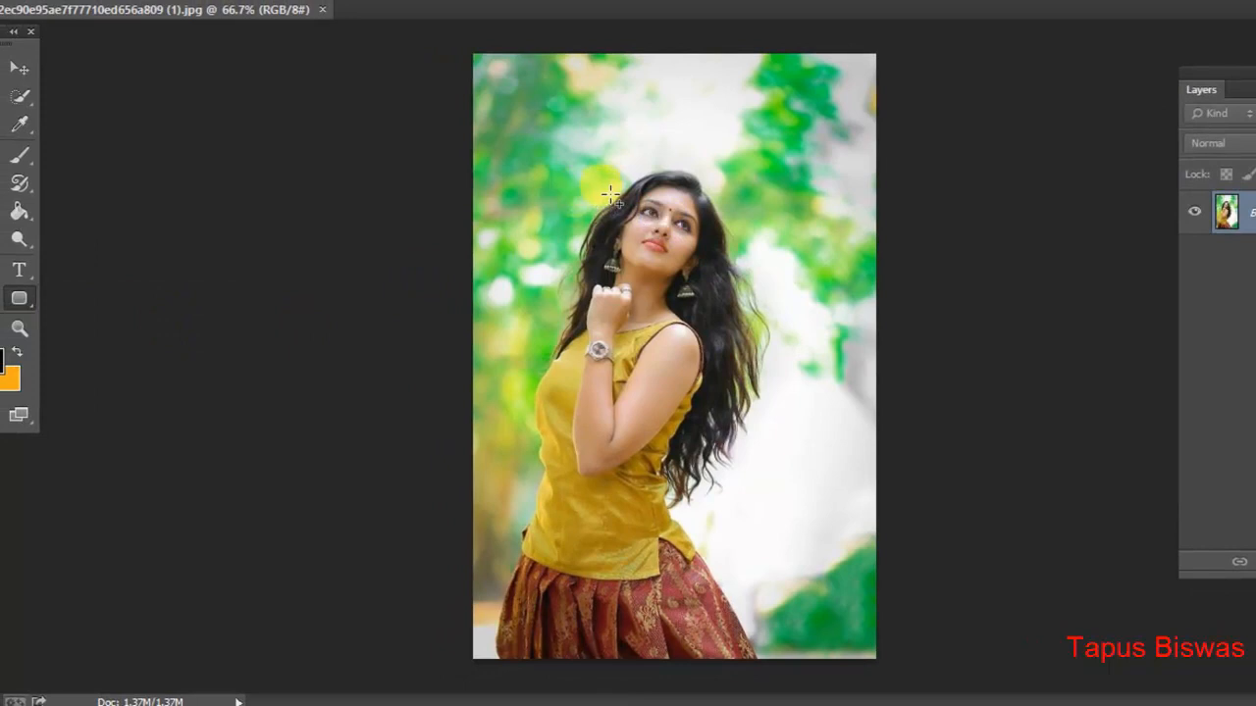
# Step: Draw a rounded-rectangle path with a 50 px radius over the woman's face and reposition it to frame her head
pyautogui.moveTo(610, 194); pyautogui.dragTo(748, 336)
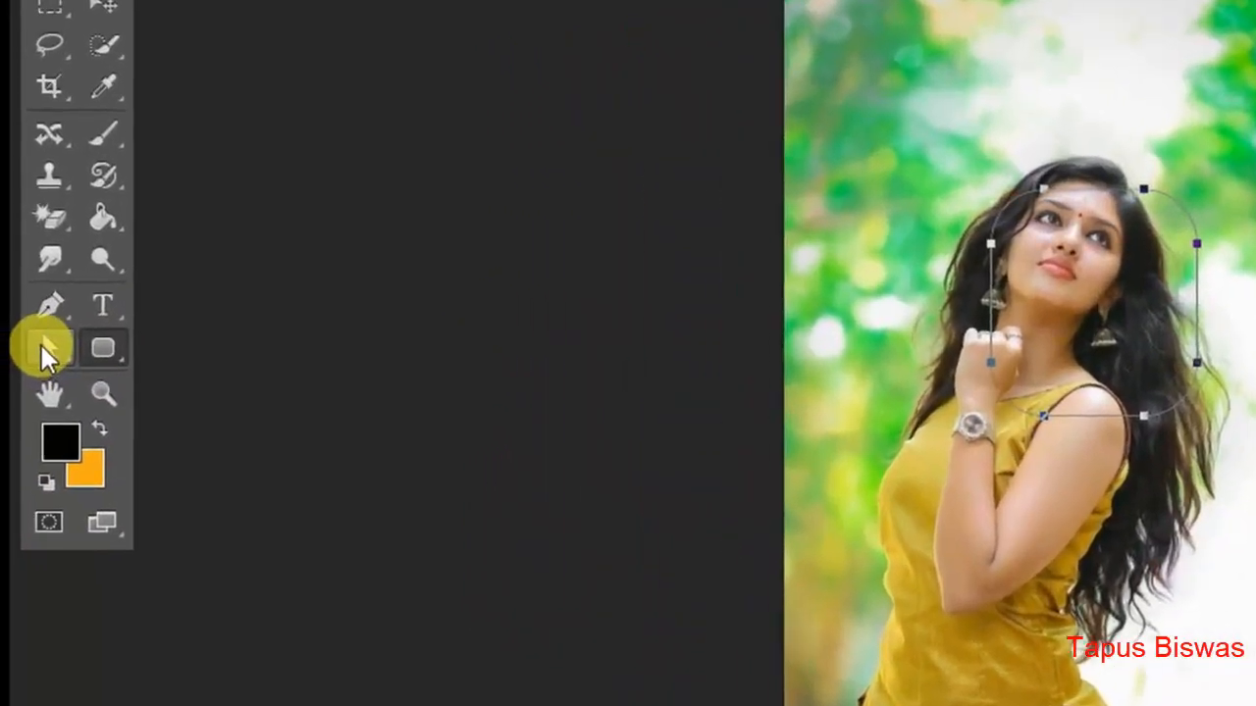
pyautogui.click(41, 343)
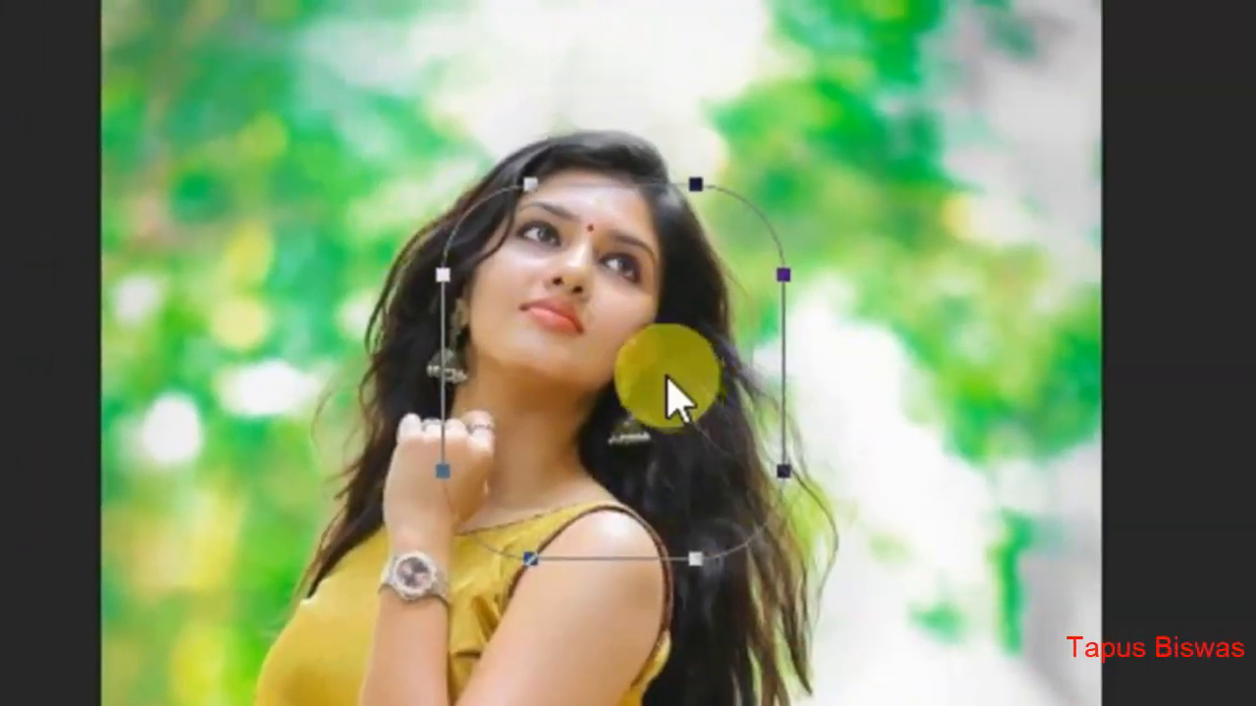
pyautogui.moveTo(589, 388); pyautogui.dragTo(512, 343)
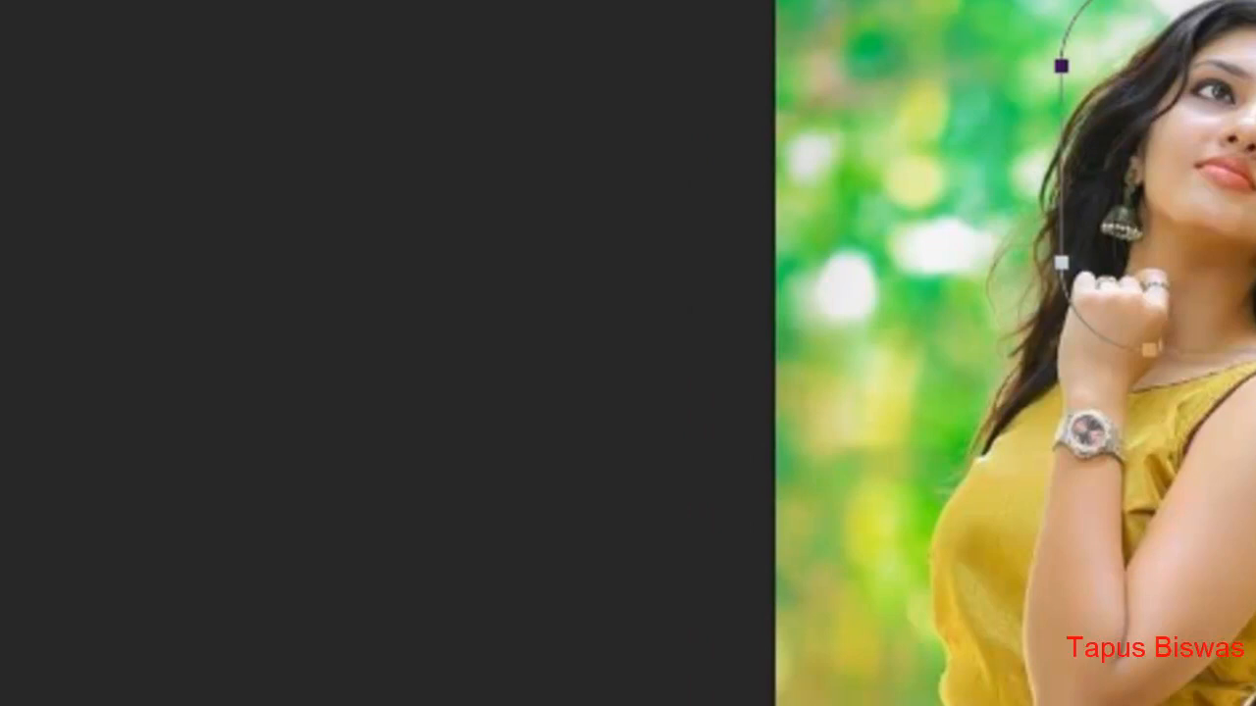
# Step: Reshape the rounded path with the Direct Selection Tool, pulling its lower-right side anchor outward and the right bottom anchor downward, accepting conversion to a regular path
pyautogui.rightClick(84, 199)
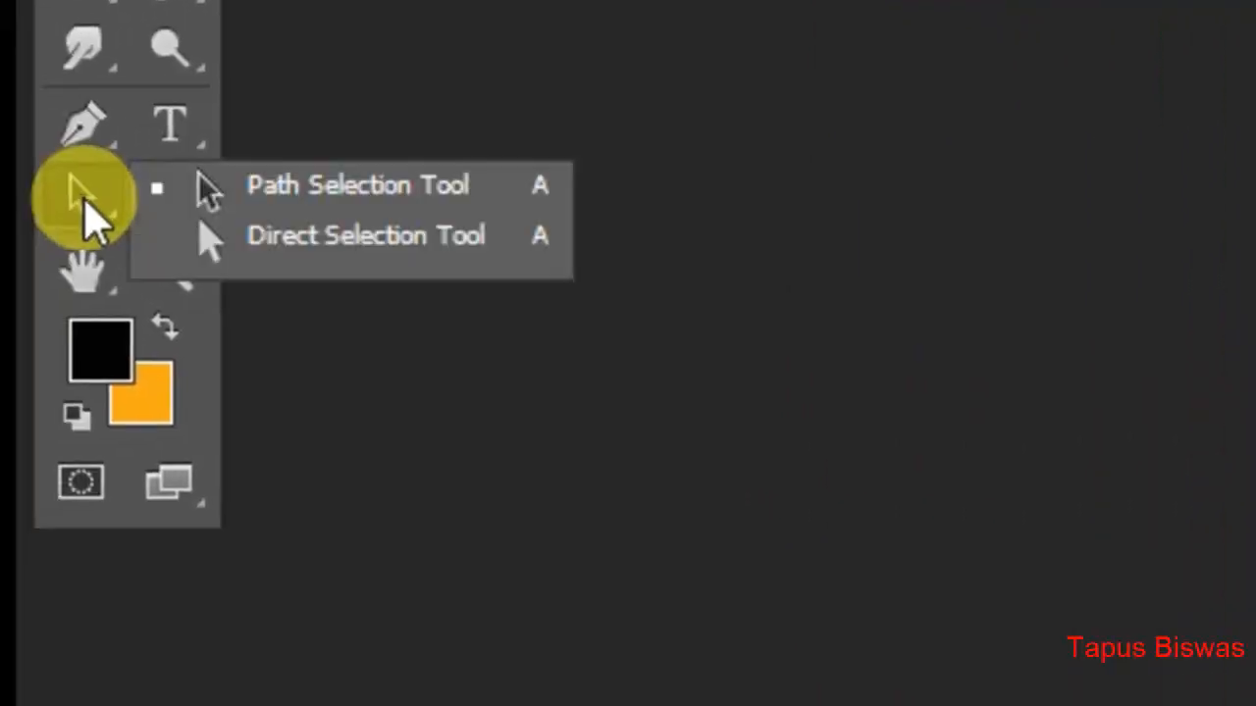
pyautogui.click(274, 260)
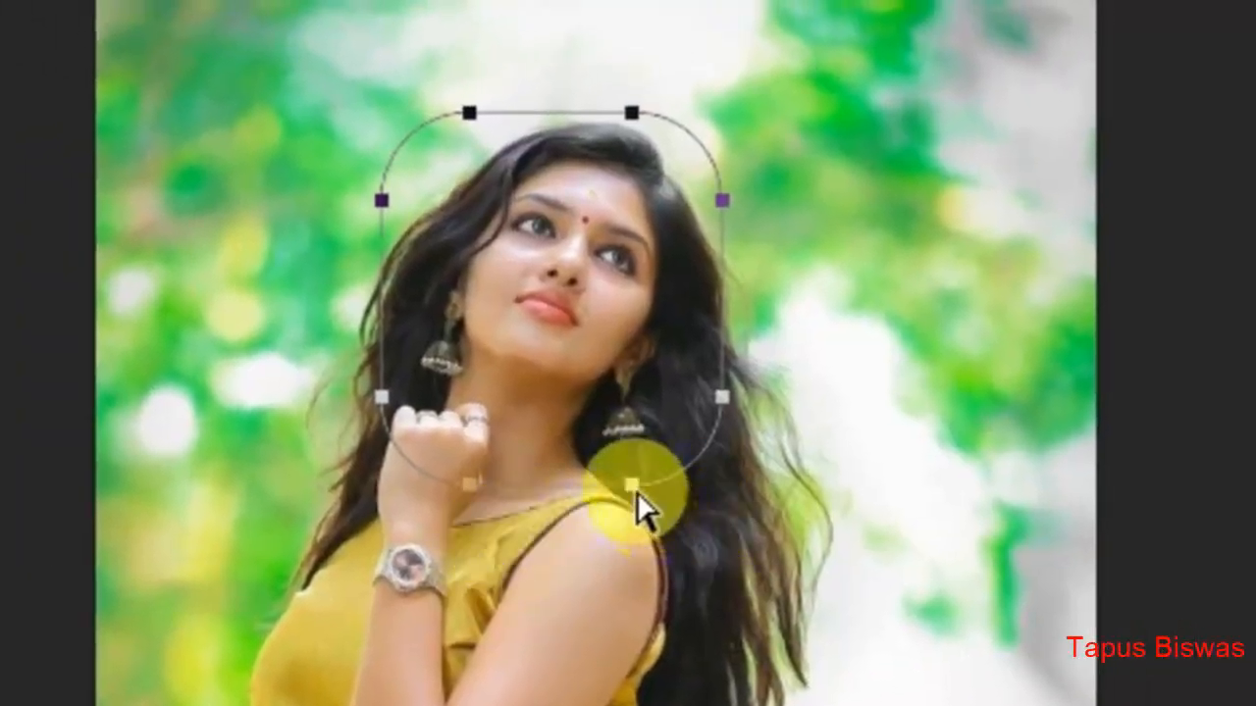
pyautogui.moveTo(636, 505)
pyautogui.mouseDown()
pyautogui.moveTo(635, 520)
pyautogui.moveTo(636, 510)
pyautogui.mouseUp()
pyautogui.click(754, 430)
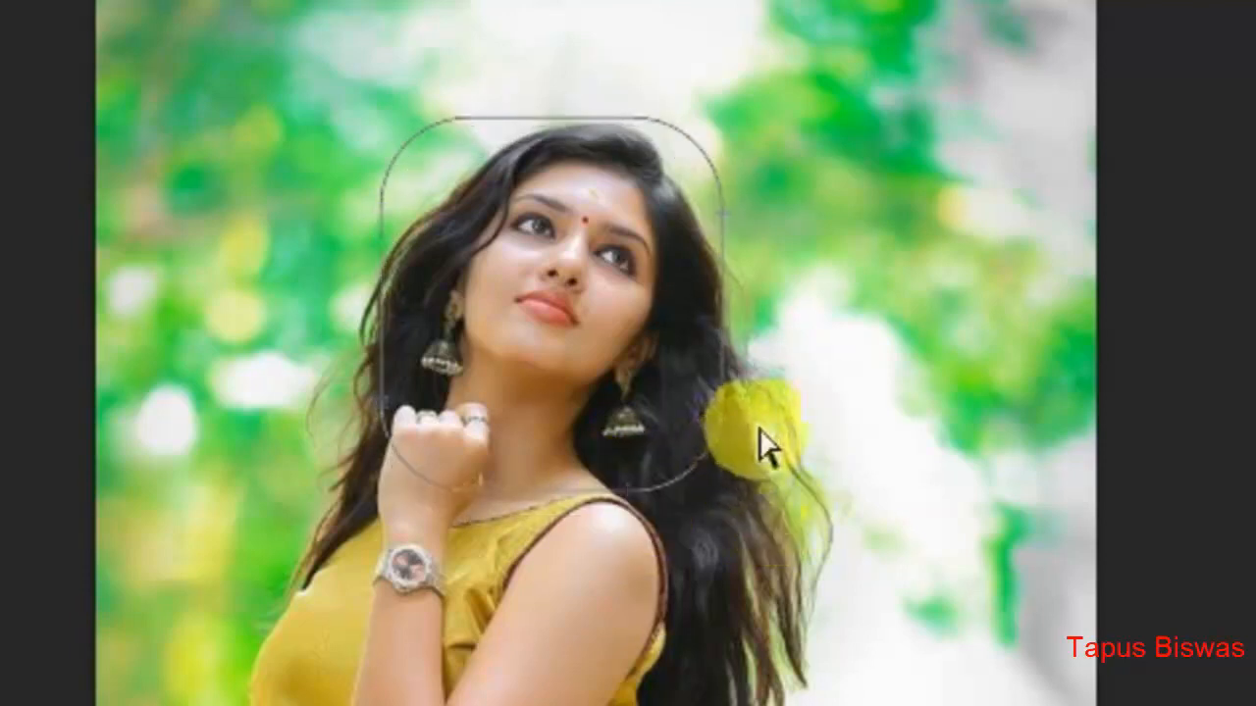
pyautogui.click(722, 403)
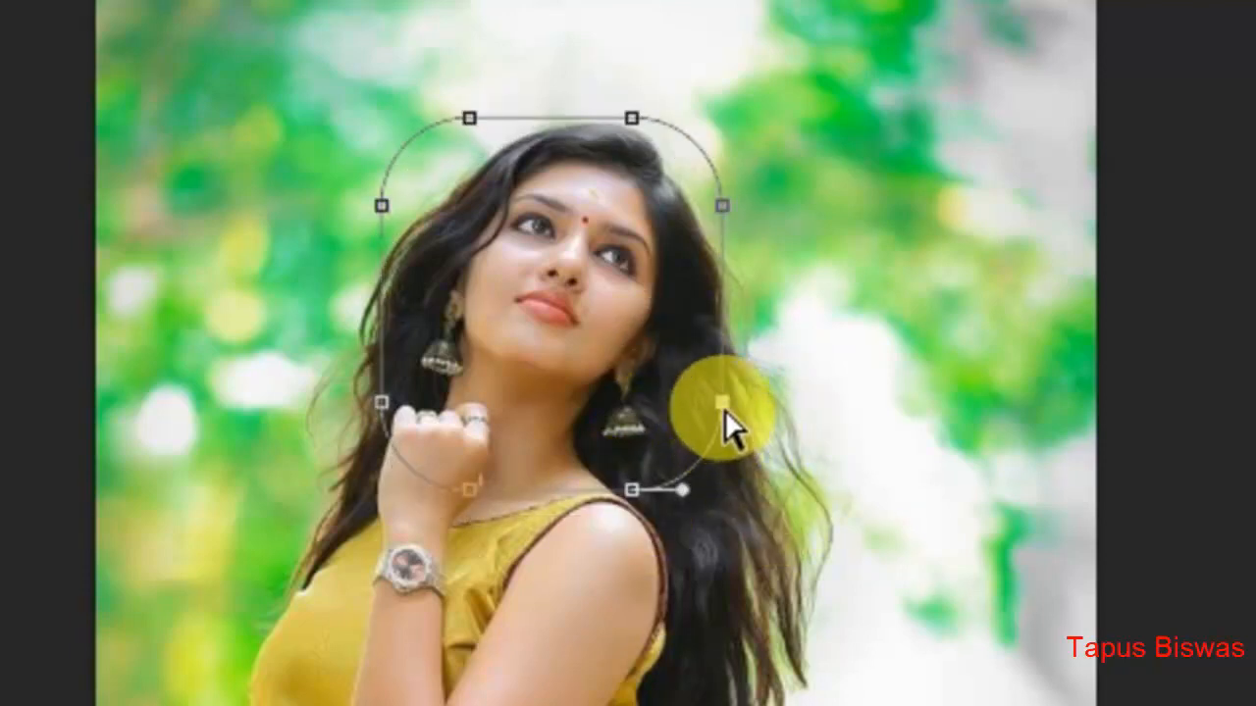
pyautogui.moveTo(725, 412); pyautogui.dragTo(764, 420)
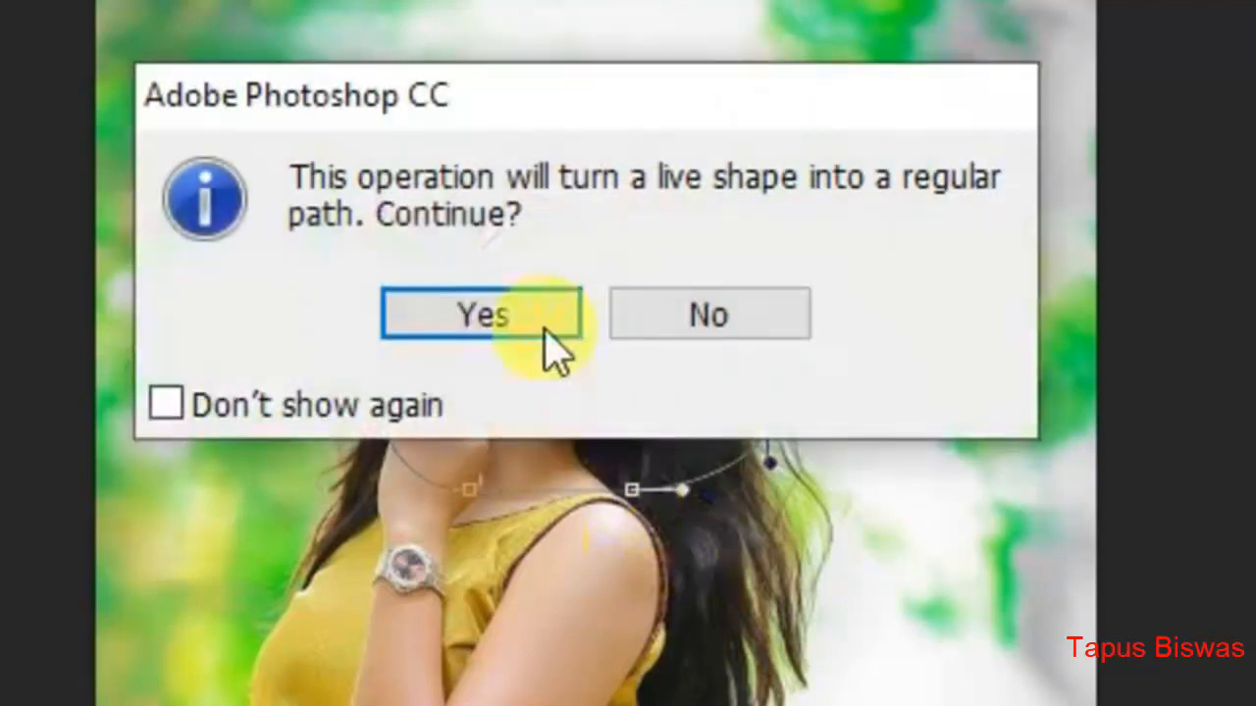
pyautogui.click(540, 324)
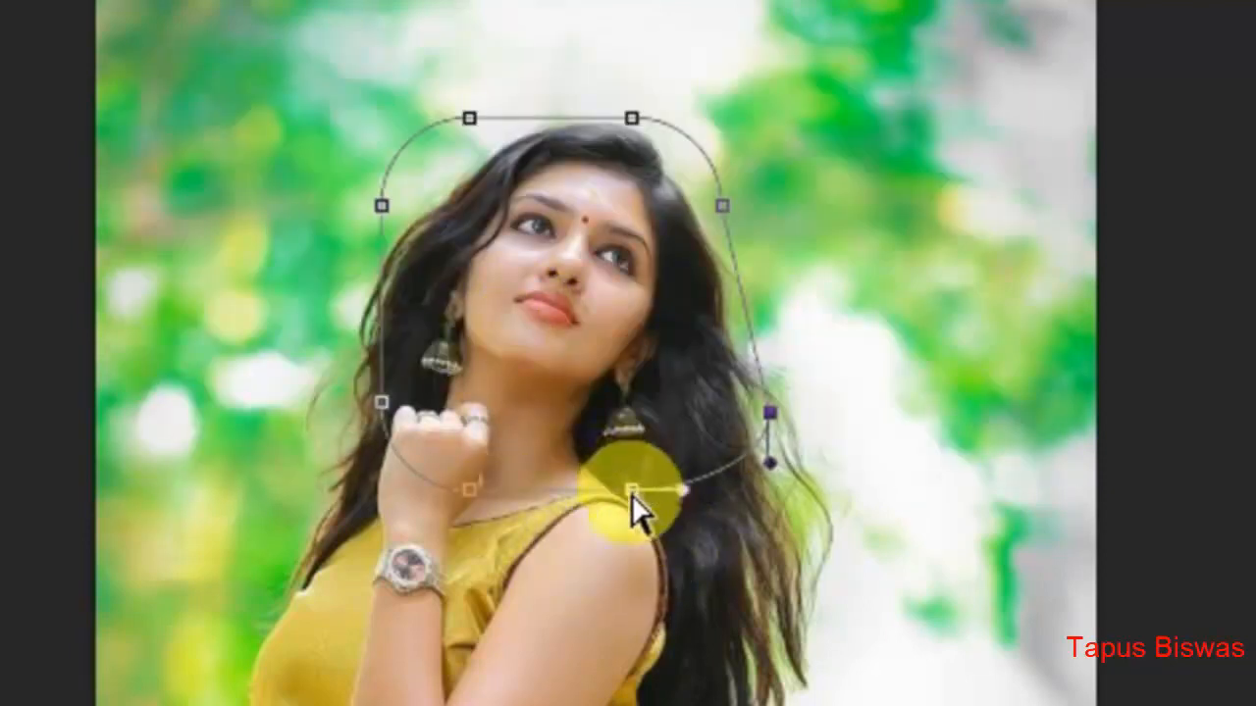
pyautogui.moveTo(633, 492); pyautogui.dragTo(631, 559)
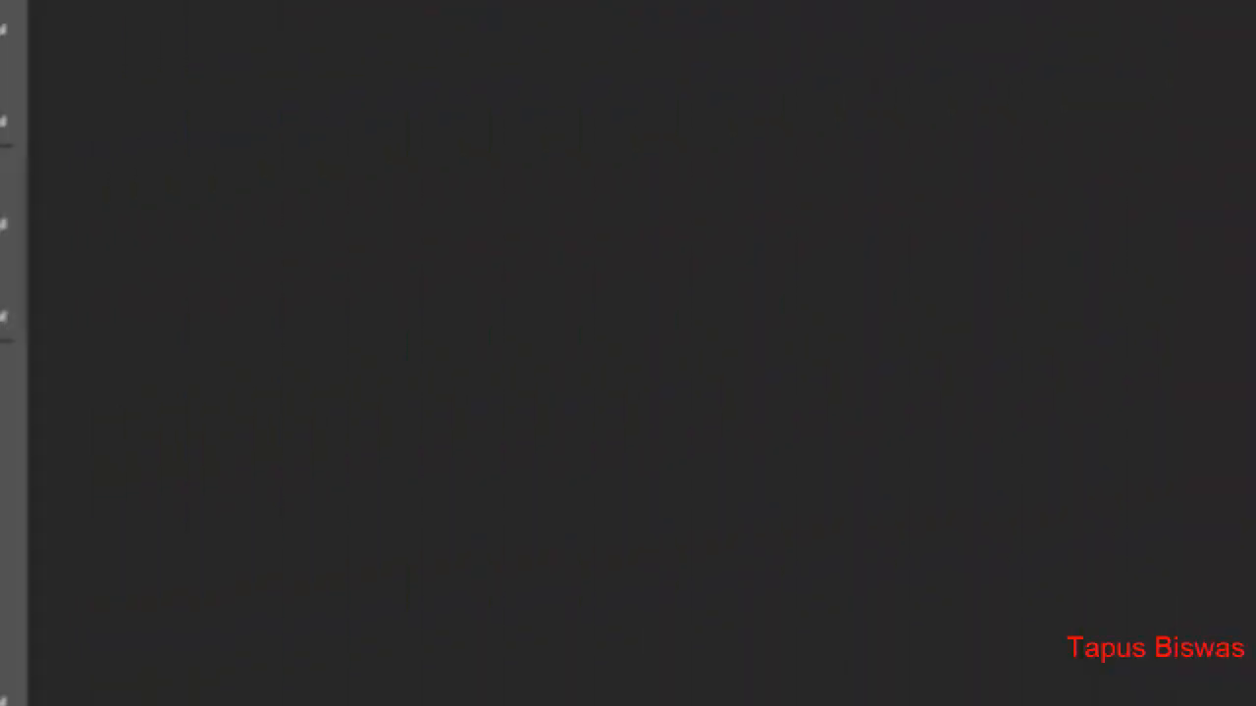
# Step: Move the whole reshaped path with the Path Selection Tool so it encloses the woman's head and raised hand
pyautogui.rightClick(114, 255)
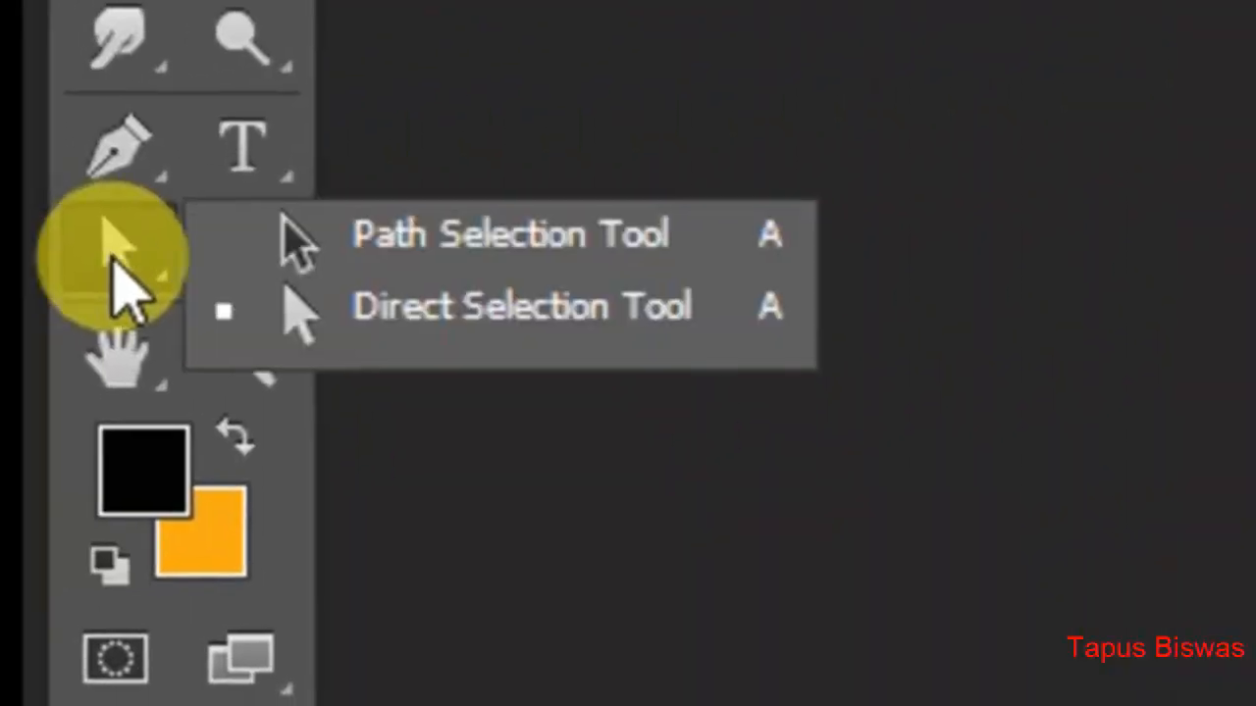
pyautogui.click(380, 257)
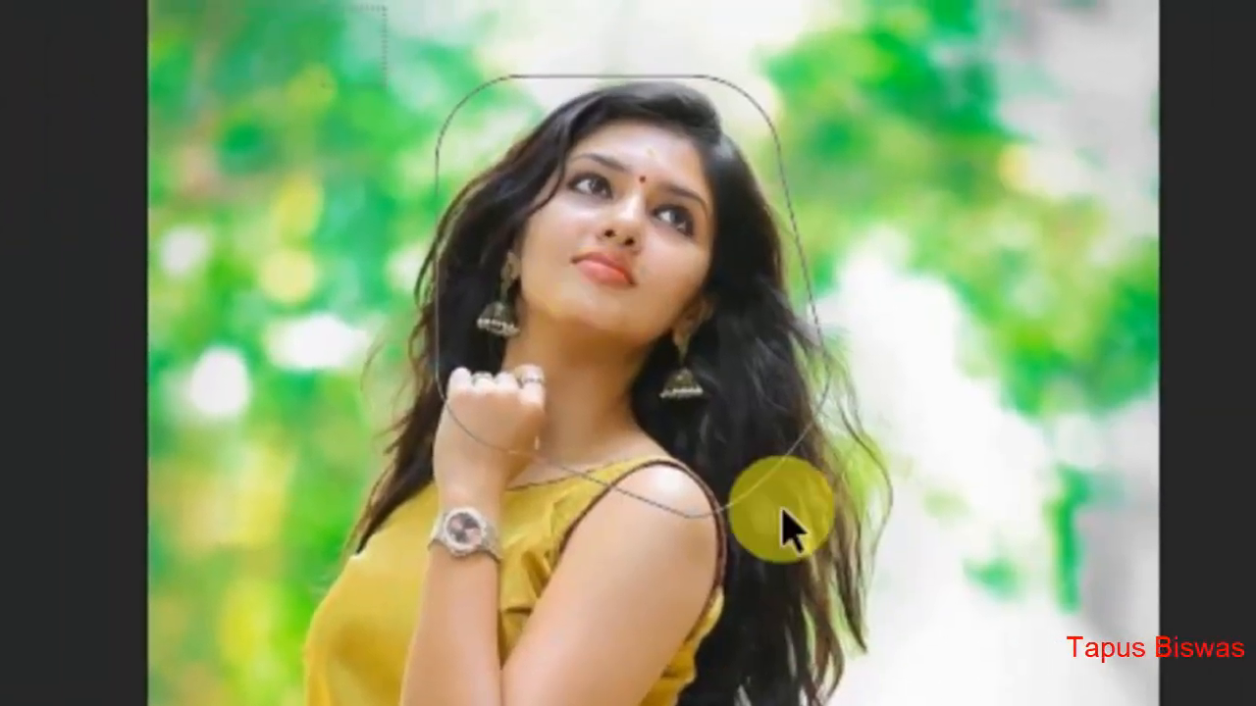
pyautogui.moveTo(668, 309); pyautogui.dragTo(630, 338)
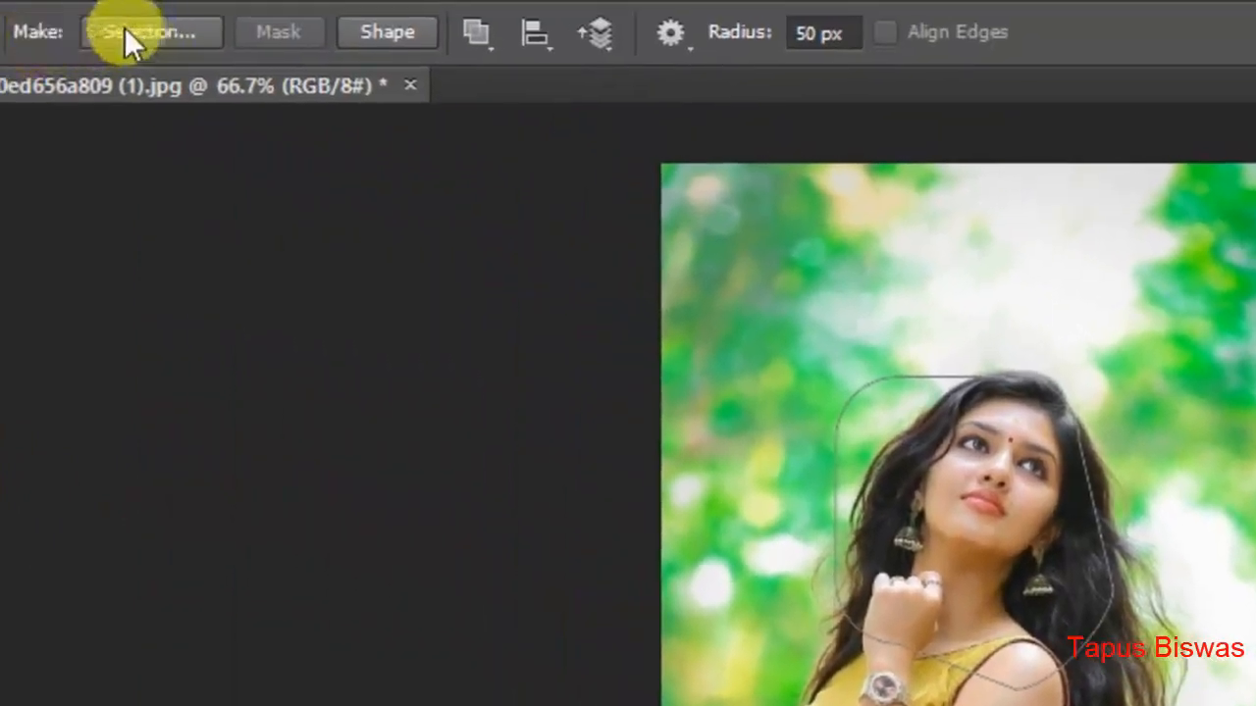
pyautogui.click(160, 26)
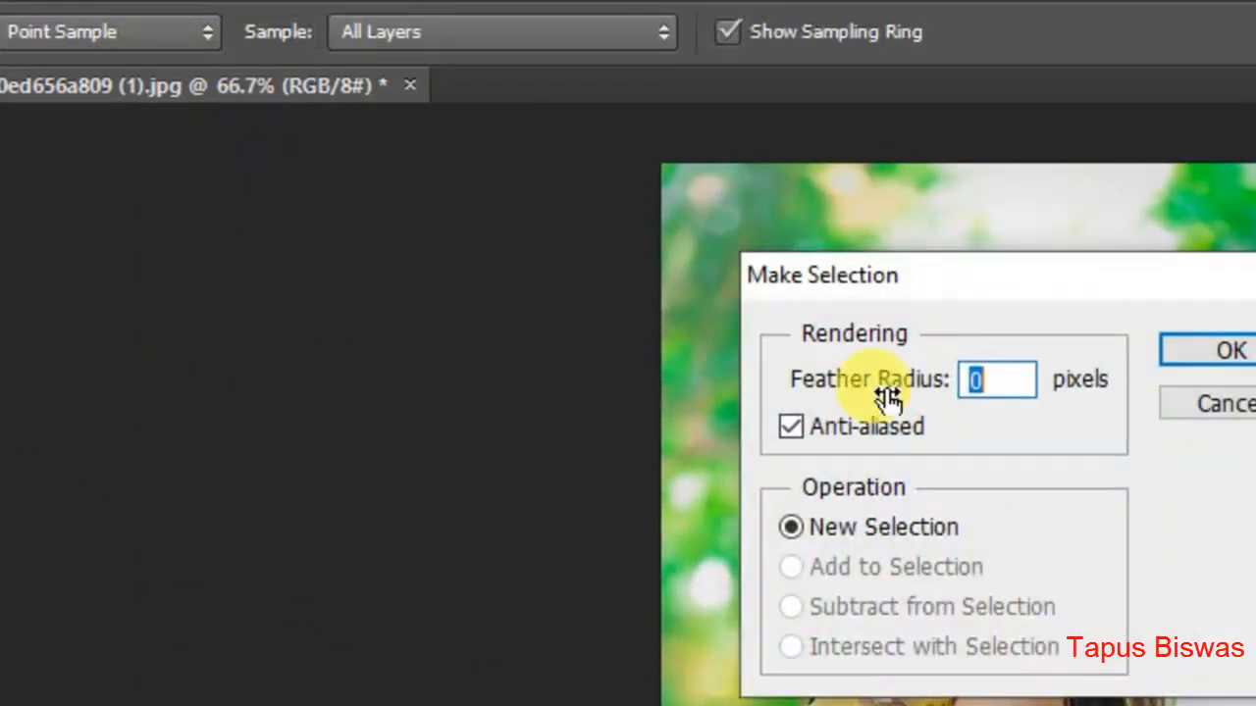
pyautogui.click(1019, 380)
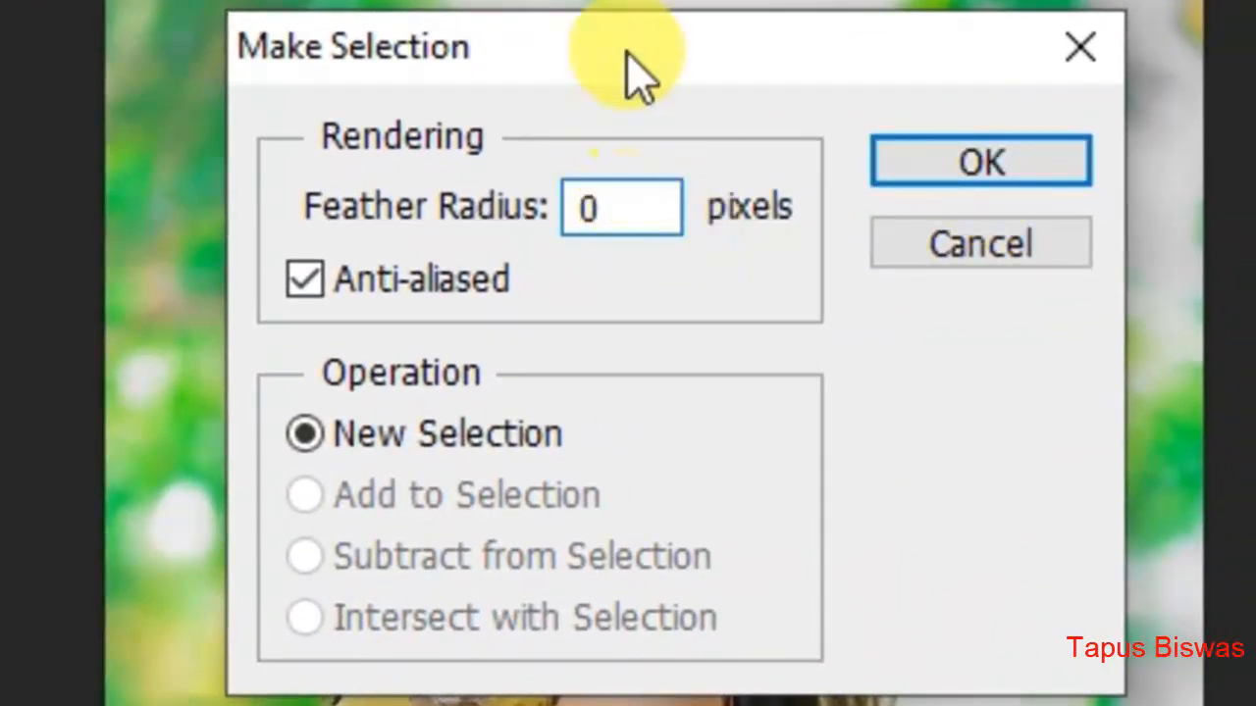
pyautogui.moveTo(627, 50); pyautogui.dragTo(1164, 2)
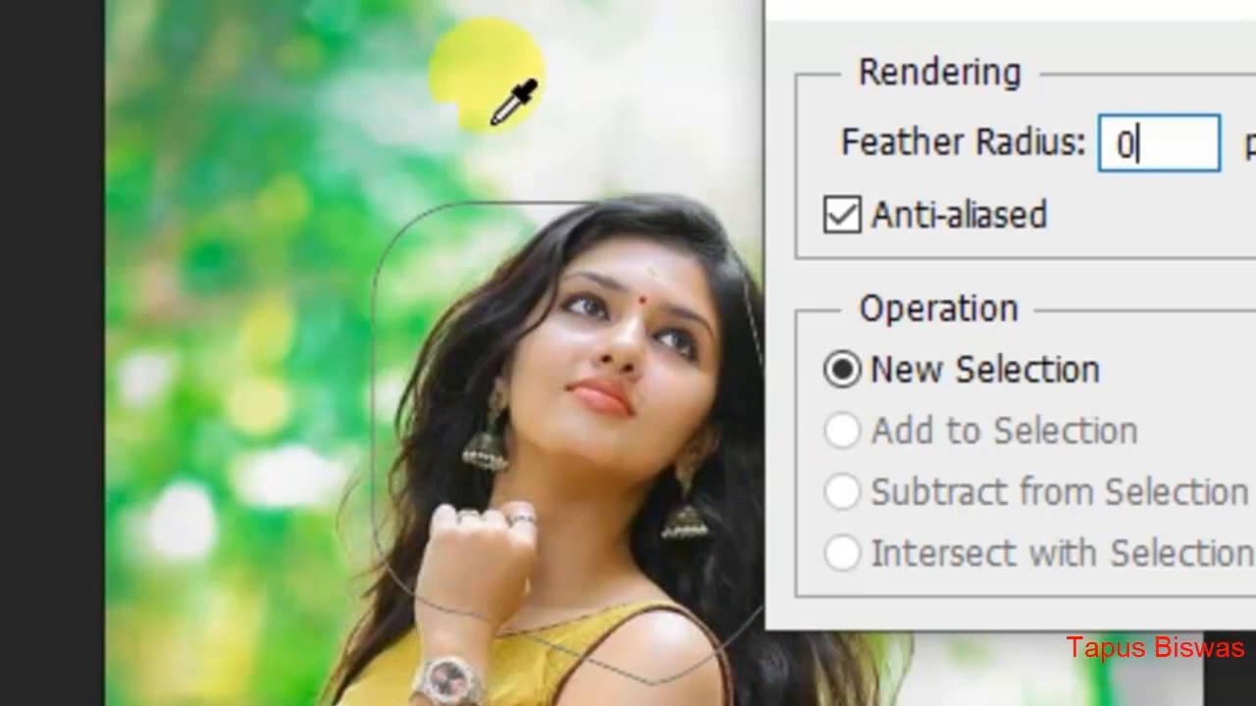
pyautogui.press('Return')
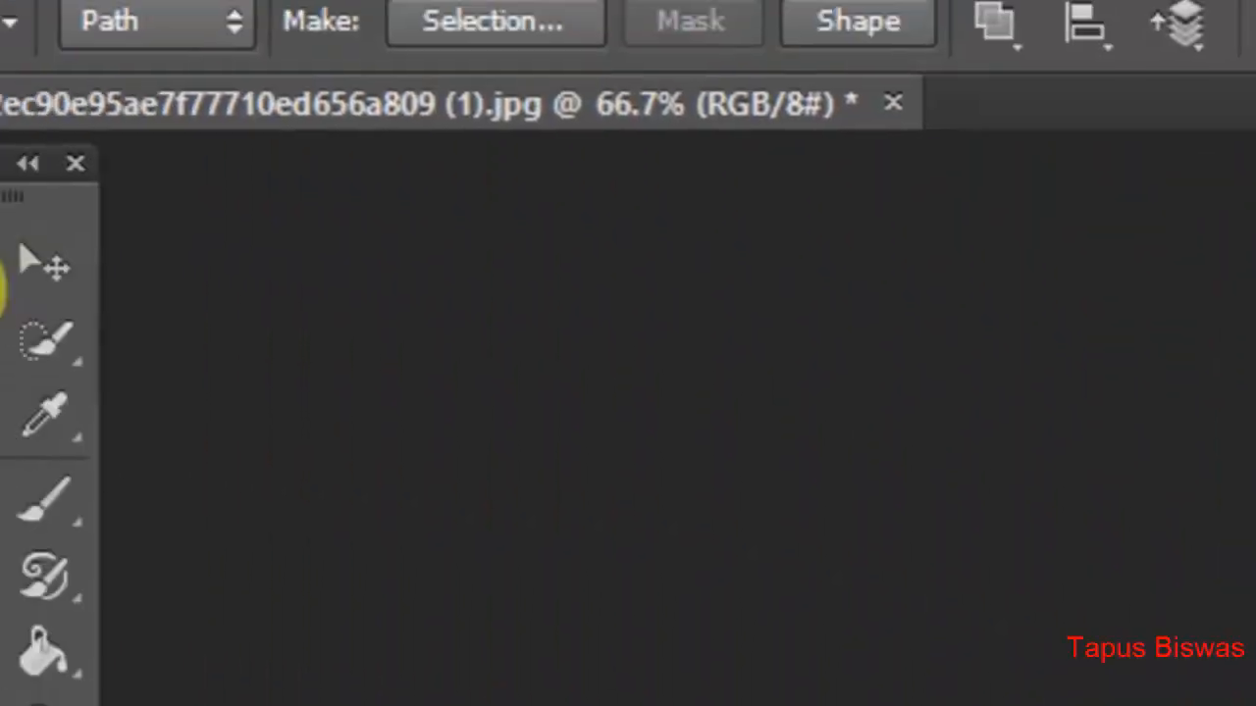
pyautogui.click(0, 262)
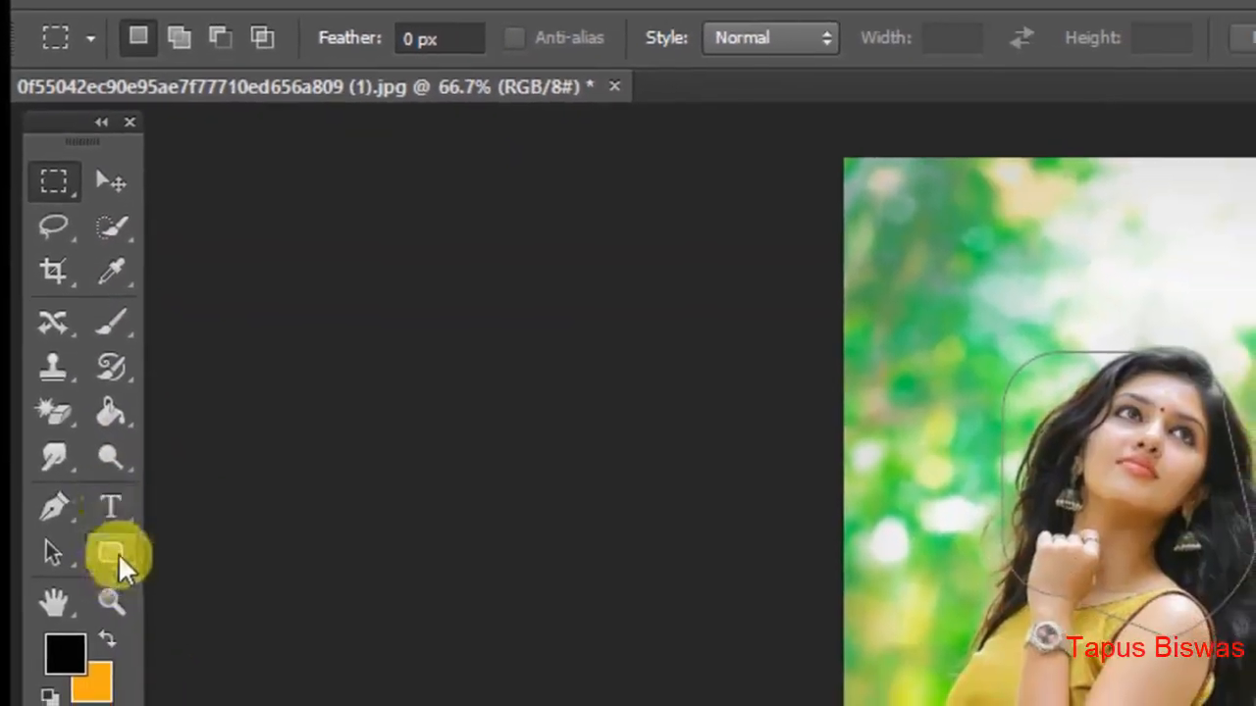
# Step: Convert the reshaped rounded path into a new anti-aliased selection with a feather radius of 0 pixels
pyautogui.click(115, 554)
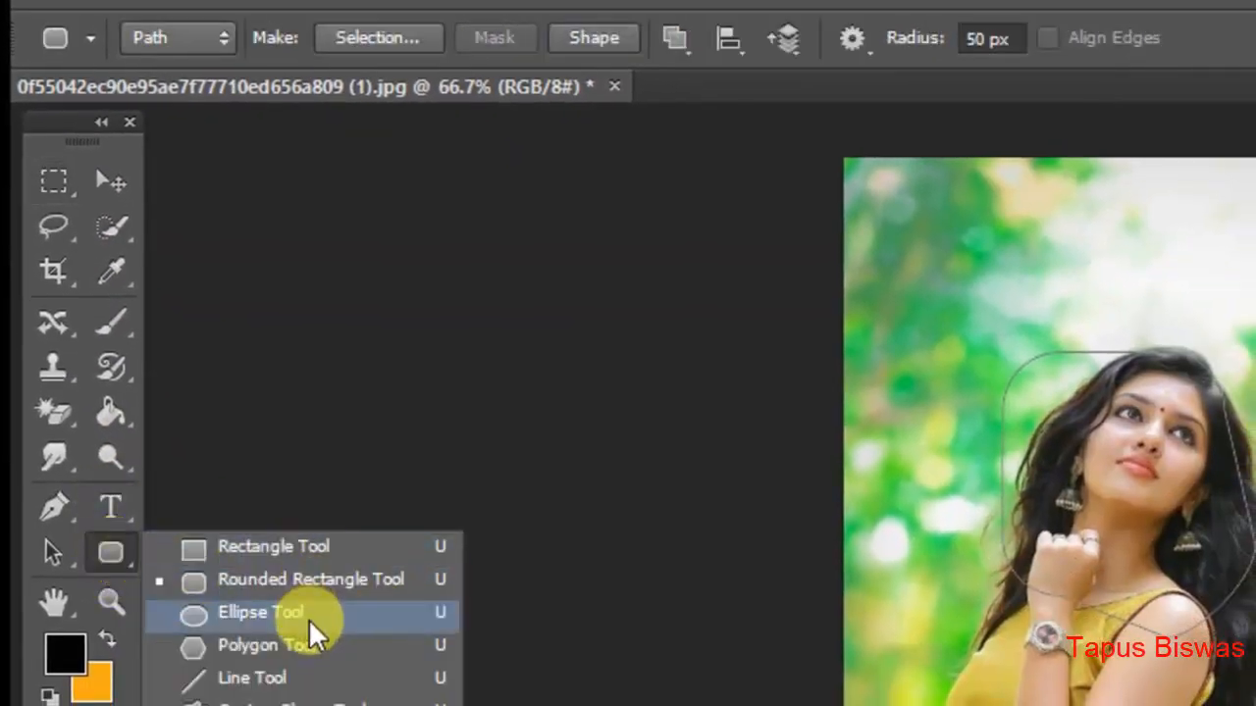
pyautogui.click(302, 584)
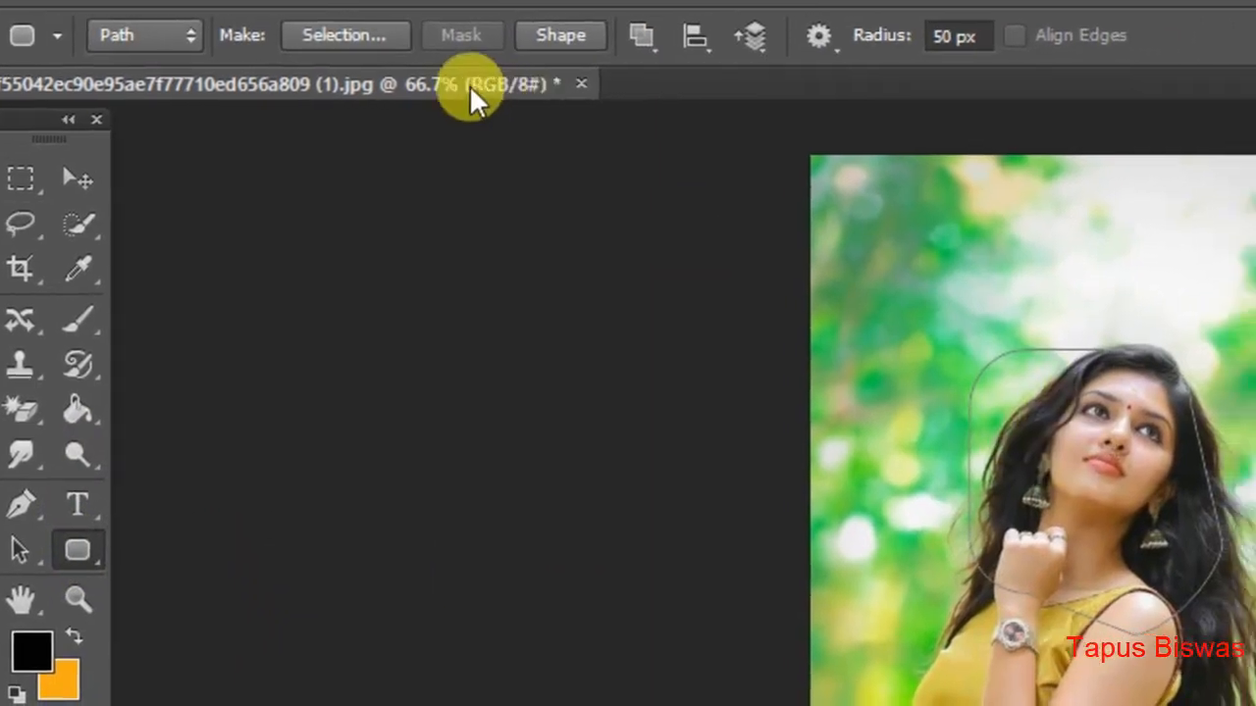
pyautogui.click(377, 37)
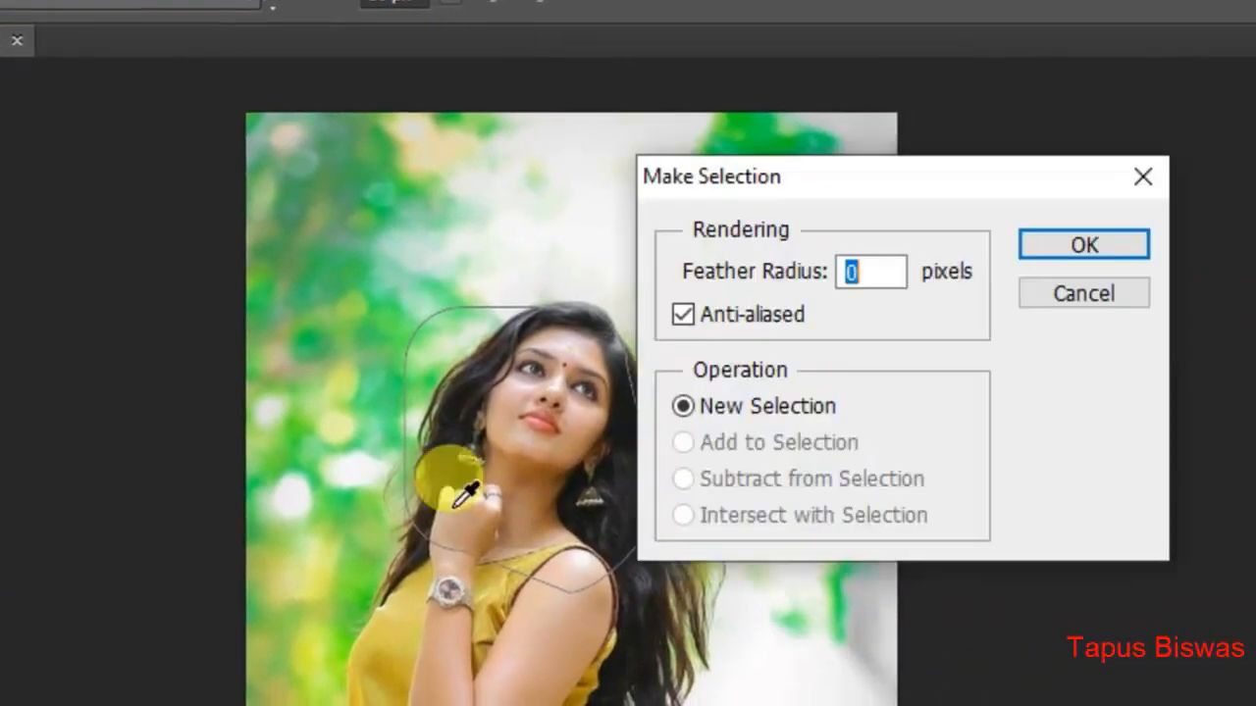
pyautogui.click(1091, 249)
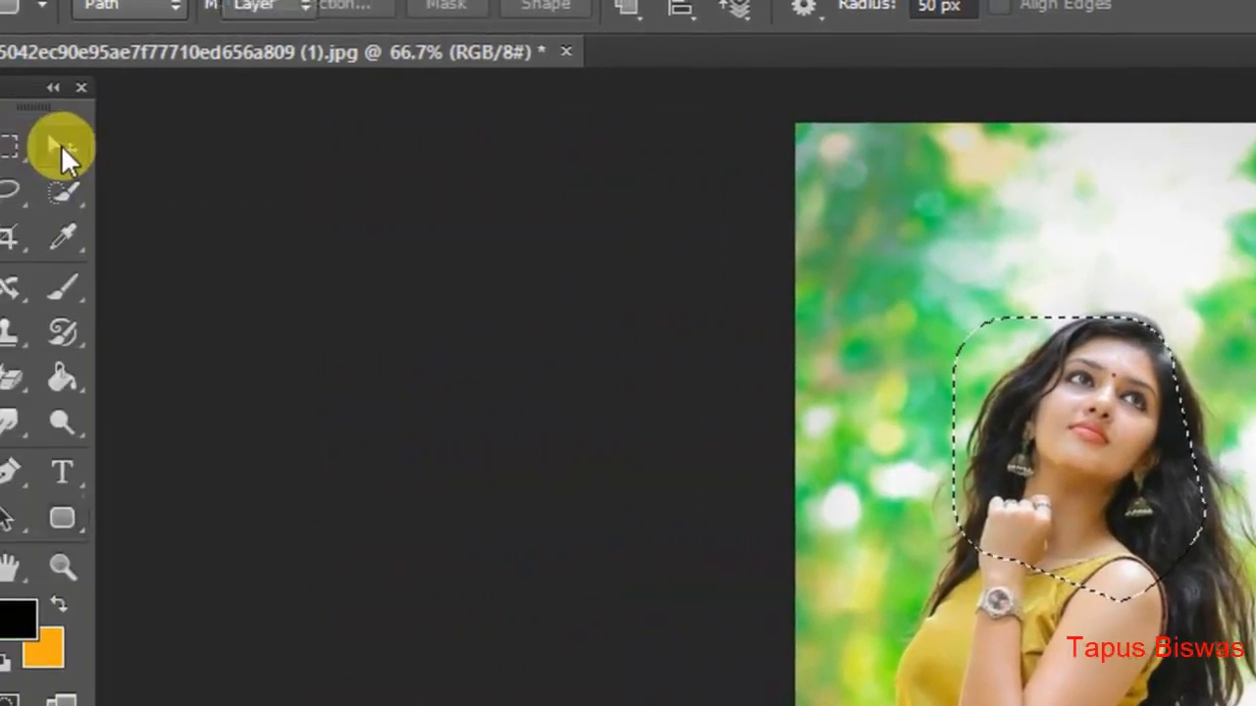
# Step: Try moving the selected head area to the photo's upper-right corner, and undo the move
pyautogui.click(62, 148)
pyautogui.moveTo(1100, 513); pyautogui.dragTo(739, 237)
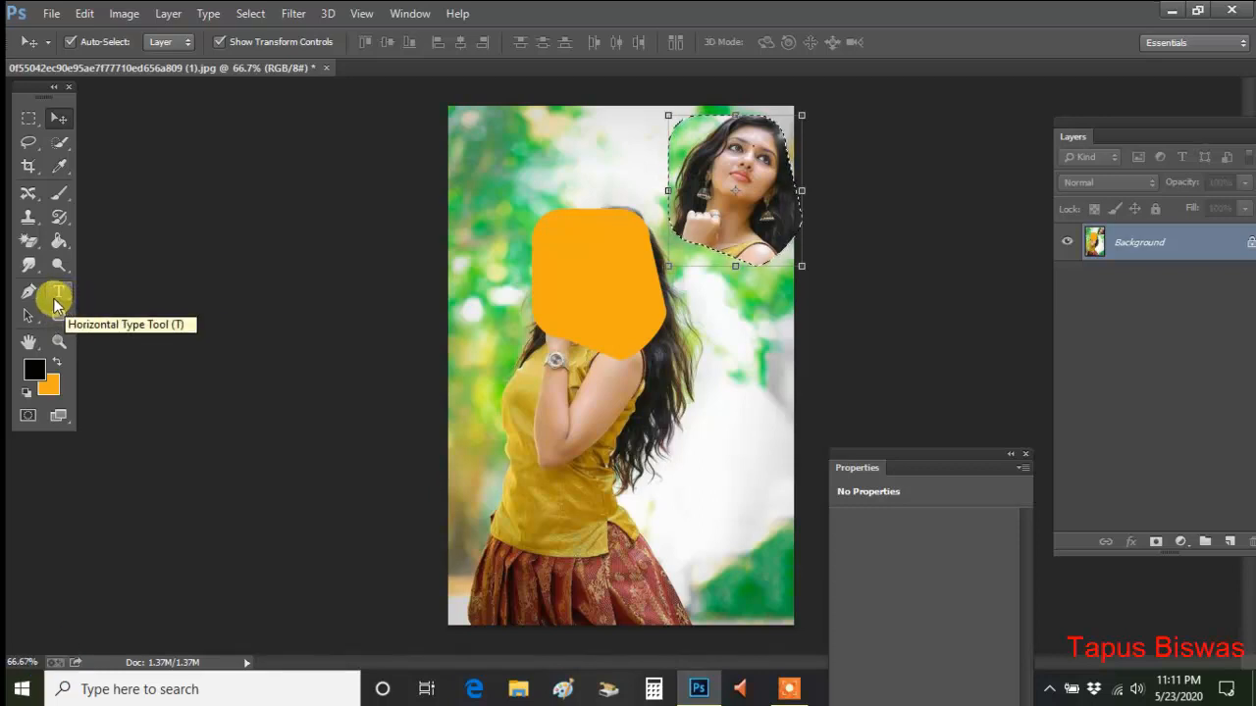
pyautogui.click(84, 14)
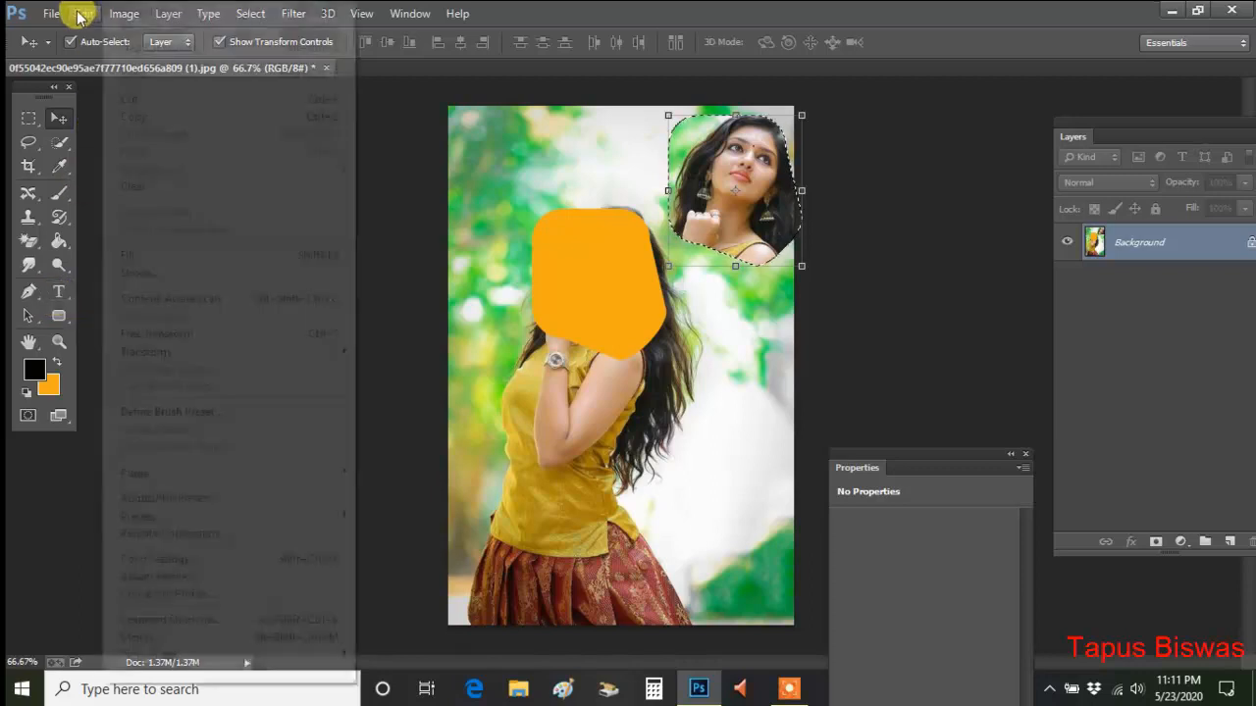
pyautogui.click(128, 46)
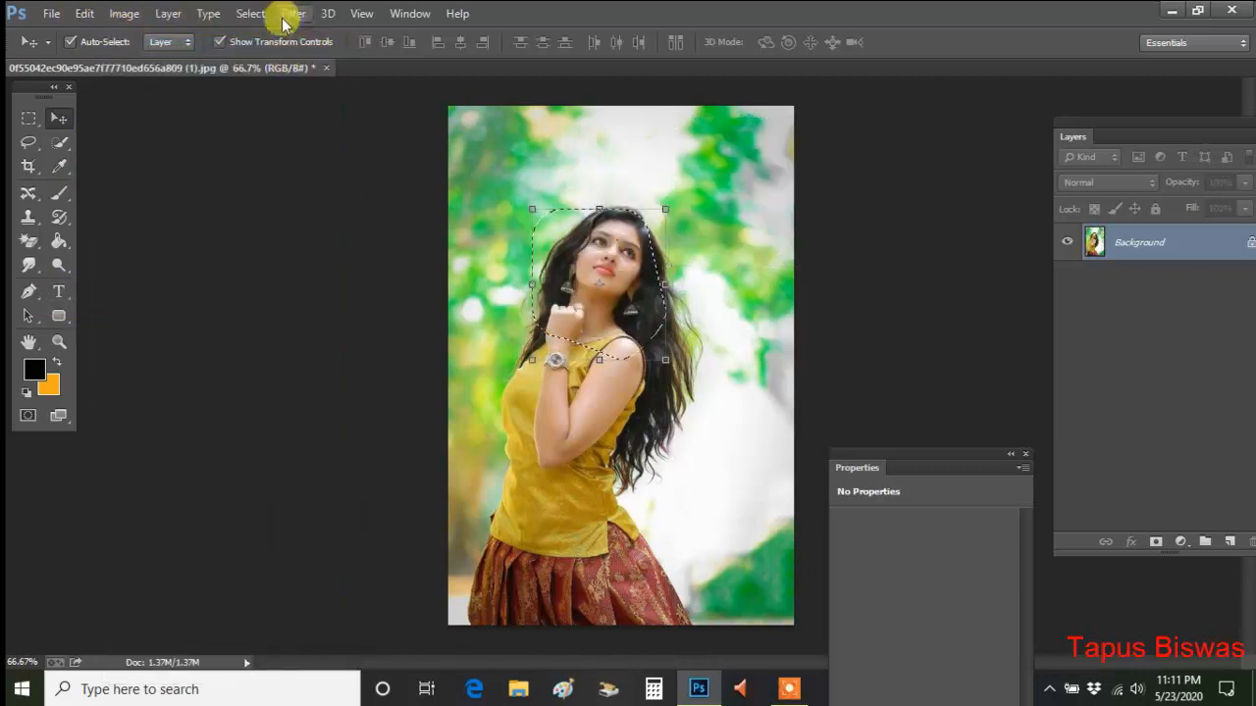
# Step: Clear the selection and draw a heart-shaped custom path over the woman's head and shoulders
pyautogui.click(250, 14)
pyautogui.click(261, 44)
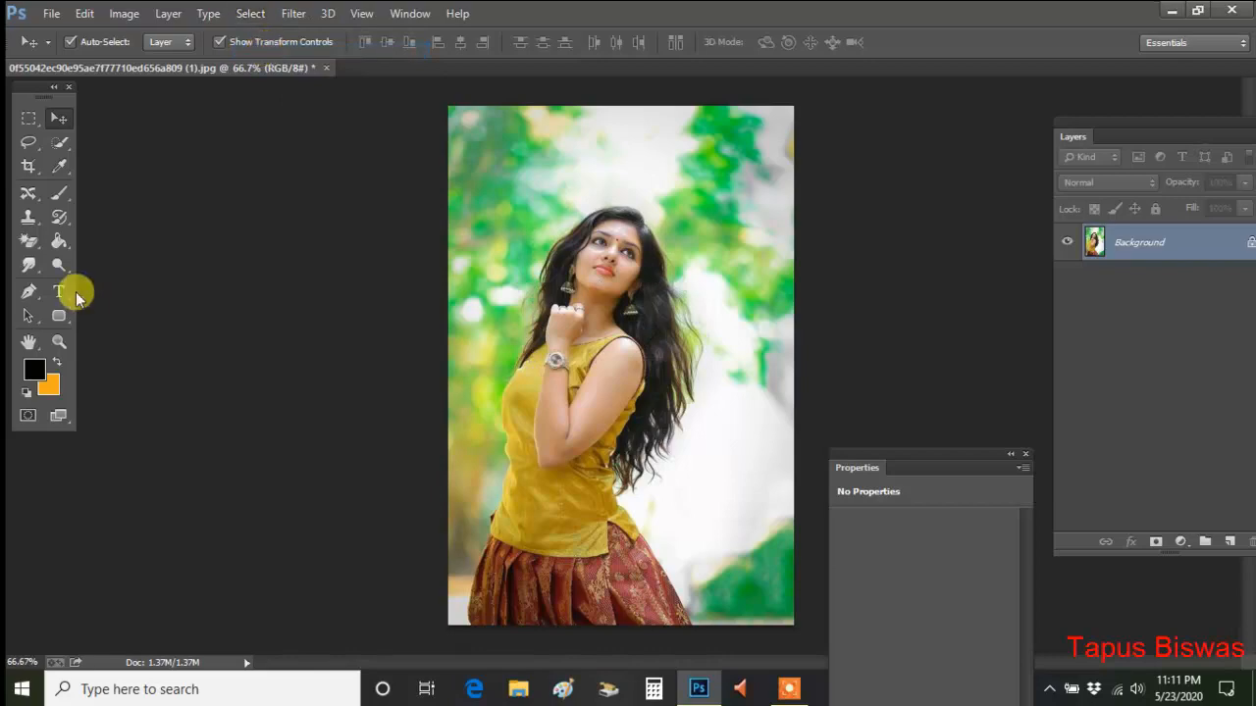
pyautogui.click(54, 321)
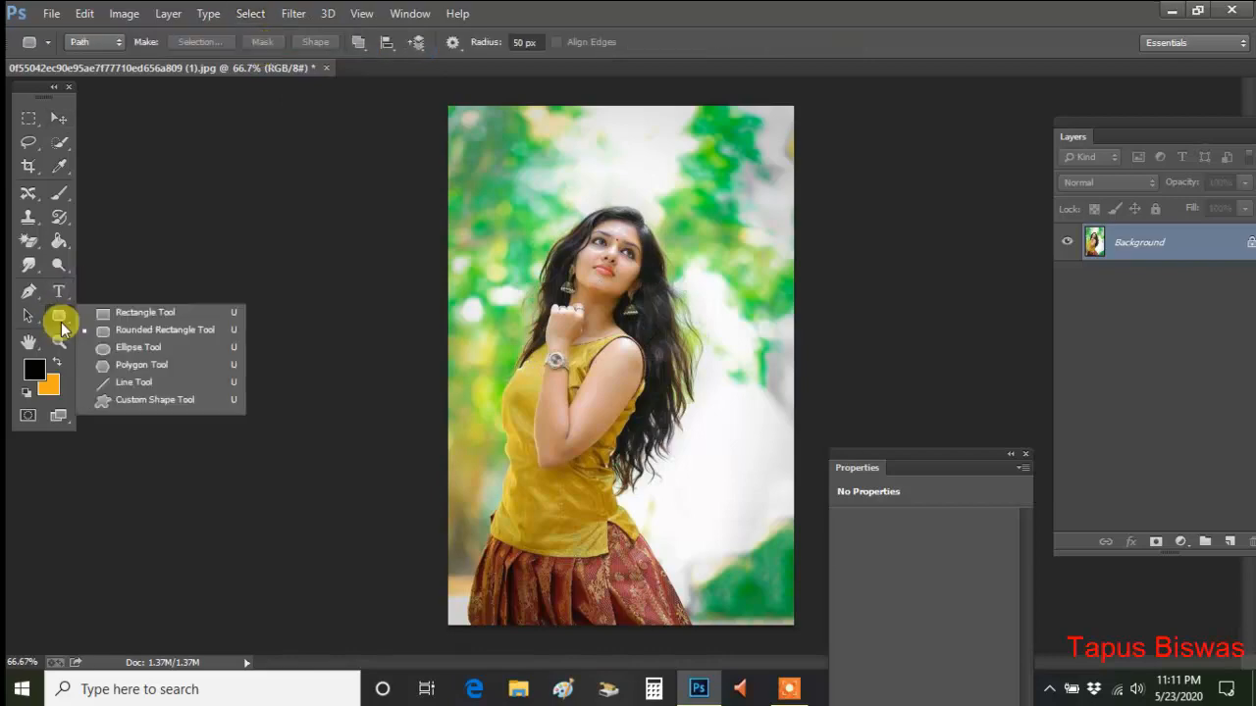
pyautogui.click(127, 404)
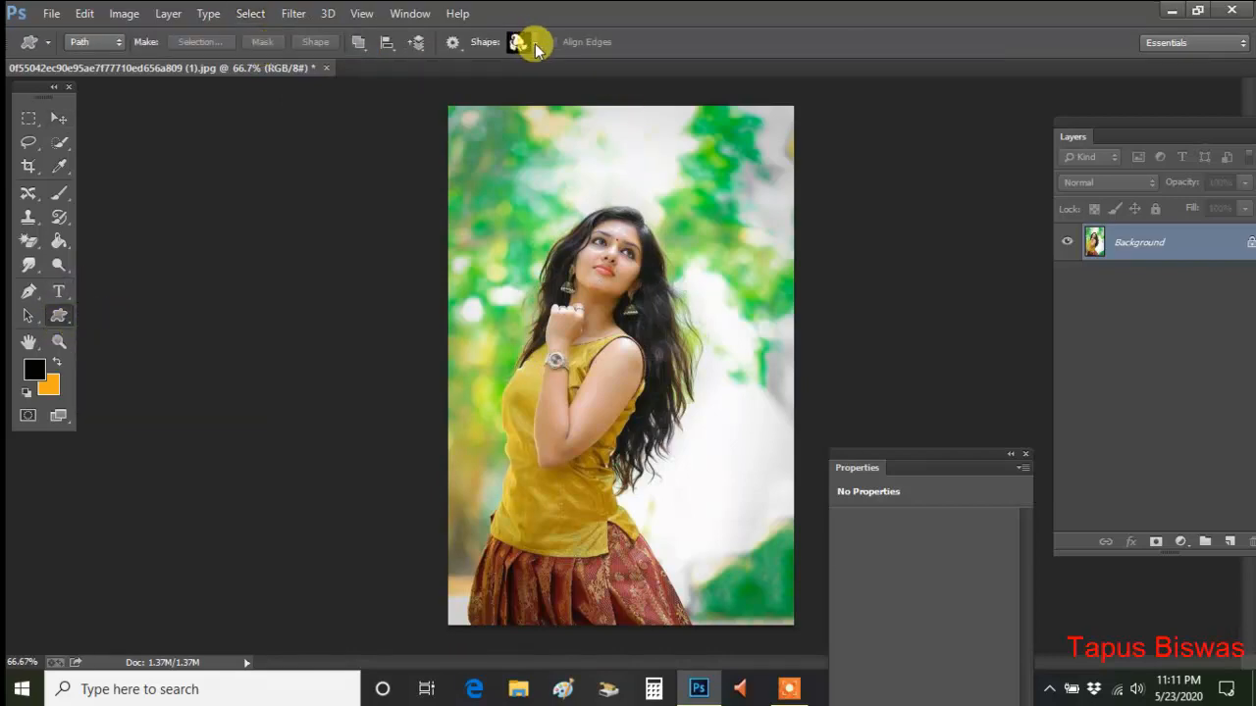
pyautogui.click(536, 46)
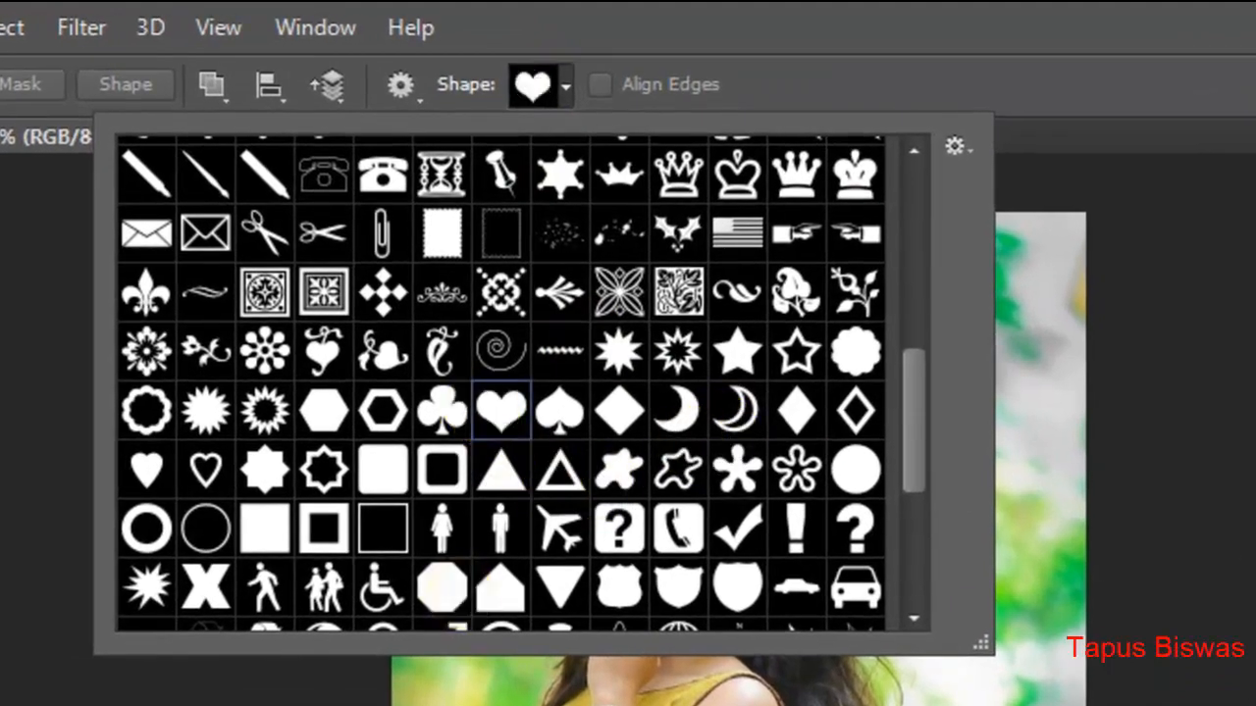
pyautogui.click(716, 672)
pyautogui.click(677, 600)
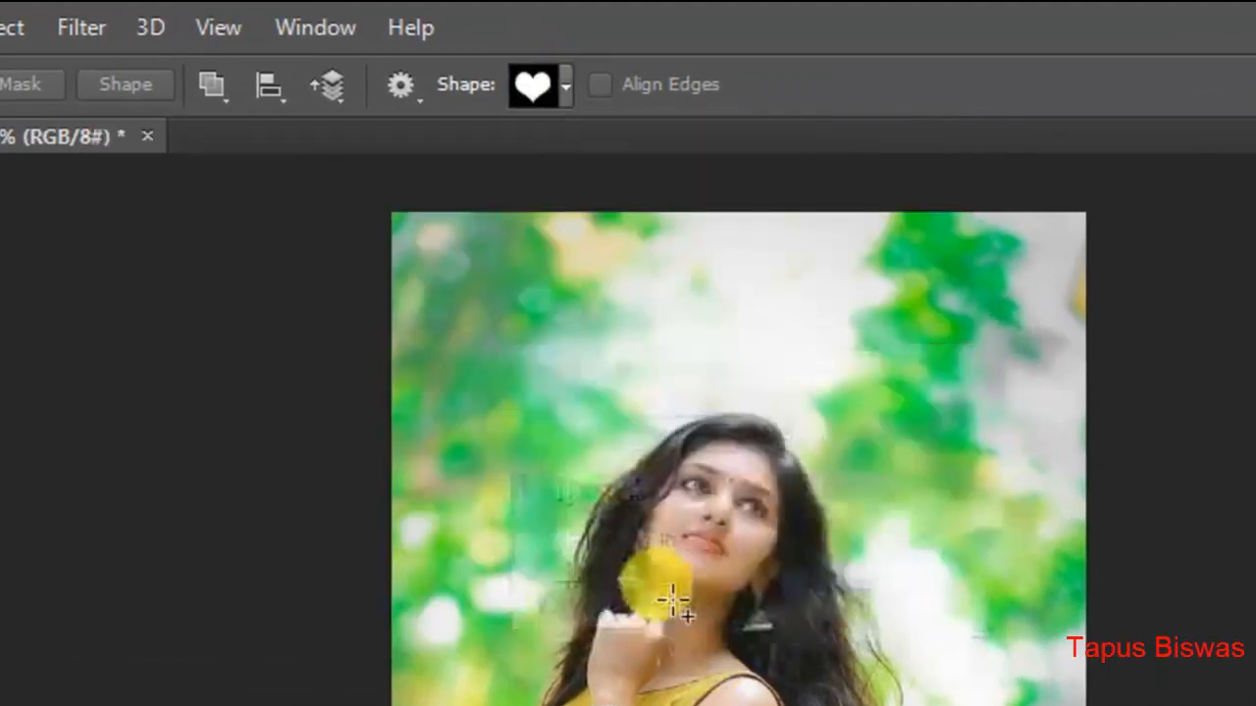
pyautogui.moveTo(560, 409); pyautogui.dragTo(928, 705)
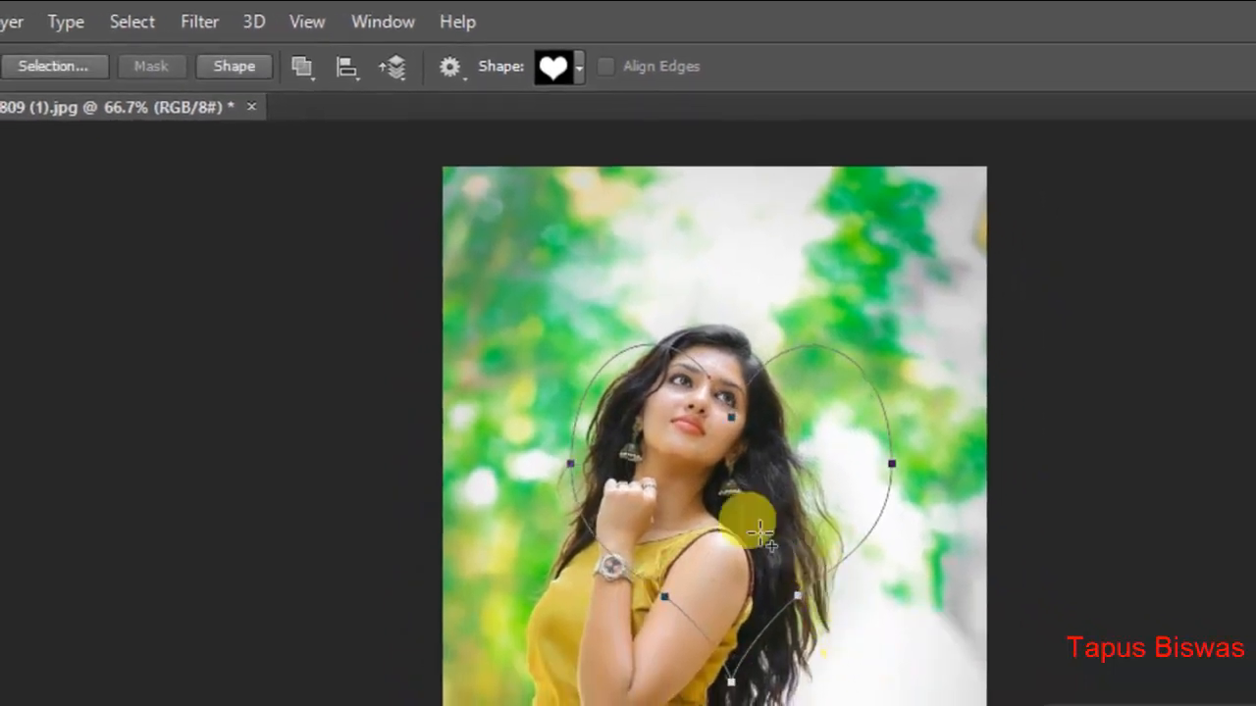
# Step: Move the heart path up and to the left with the Path Selection Tool so it surrounds the woman's face
pyautogui.click(36, 490)
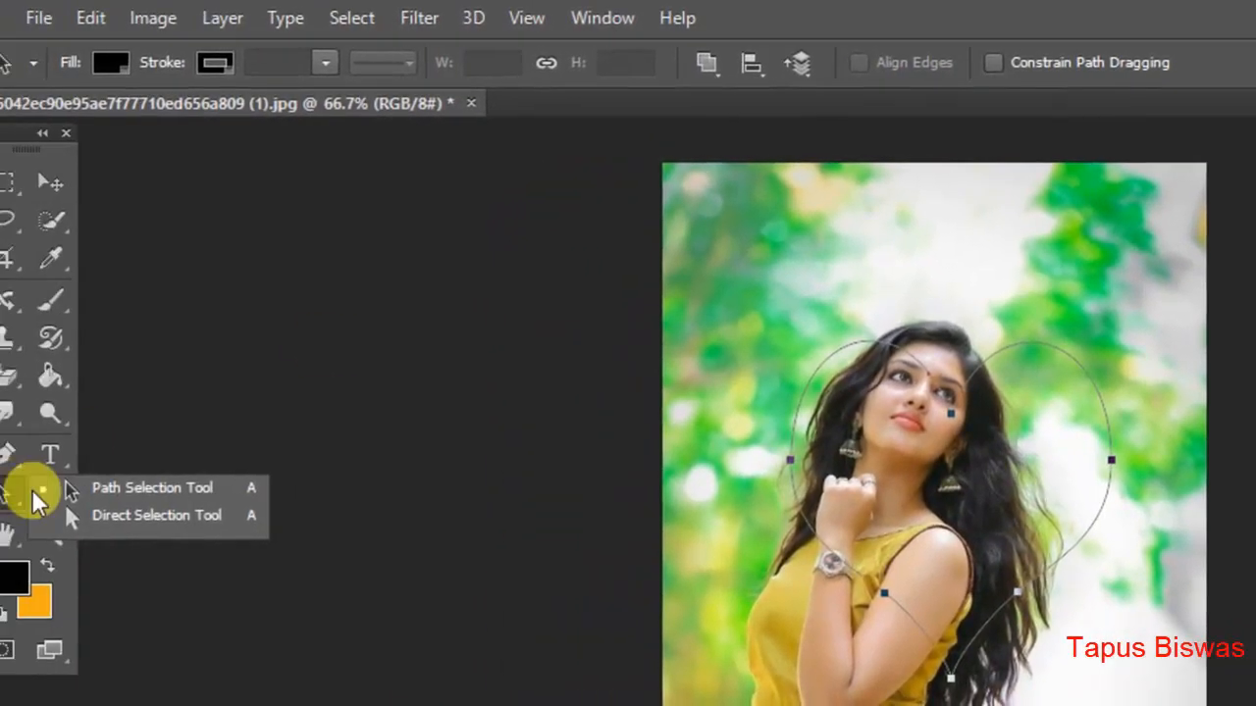
pyautogui.click(147, 487)
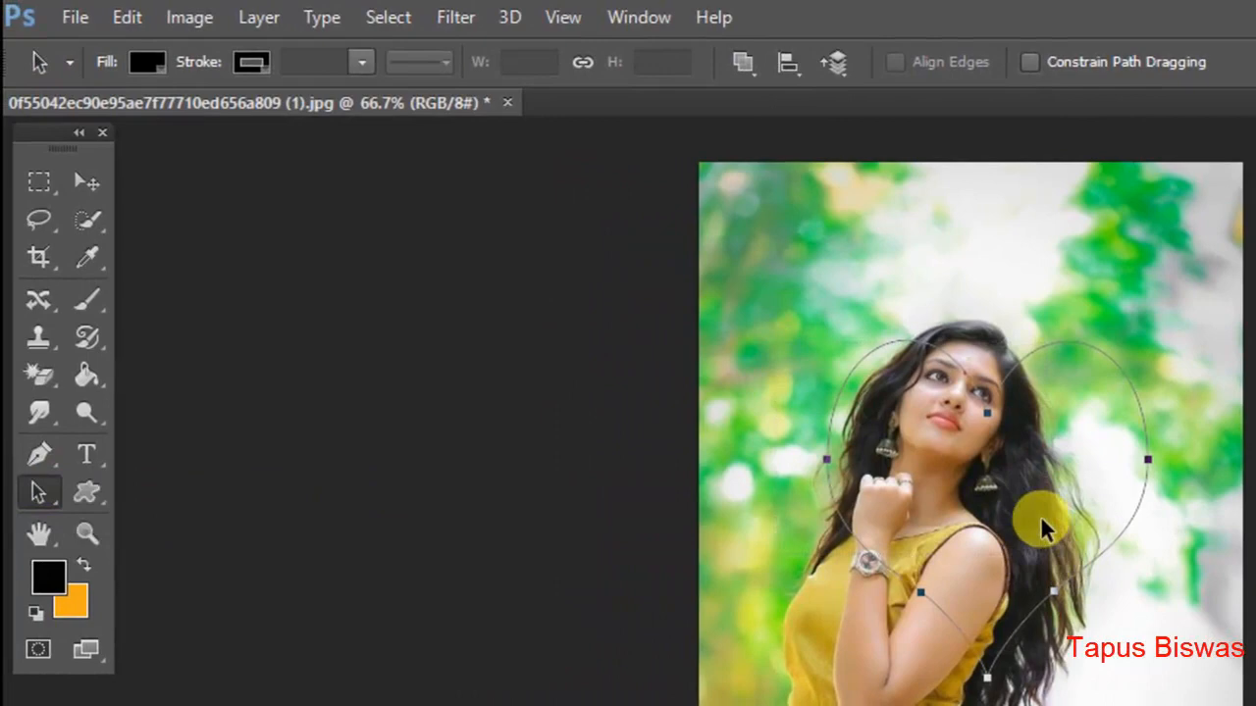
pyautogui.moveTo(1043, 530); pyautogui.dragTo(999, 464)
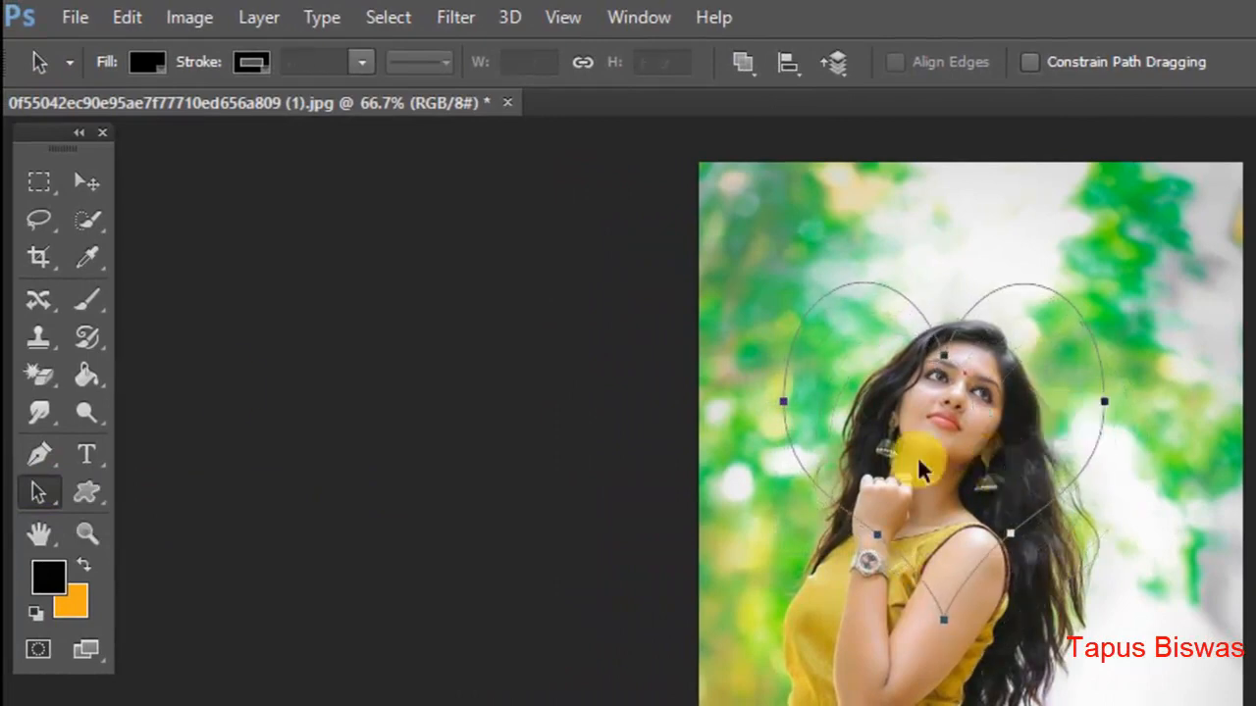
# Step: Convert the heart path around the woman's face into a selection and copy the selected area
pyautogui.click(86, 493)
pyautogui.click(312, 61)
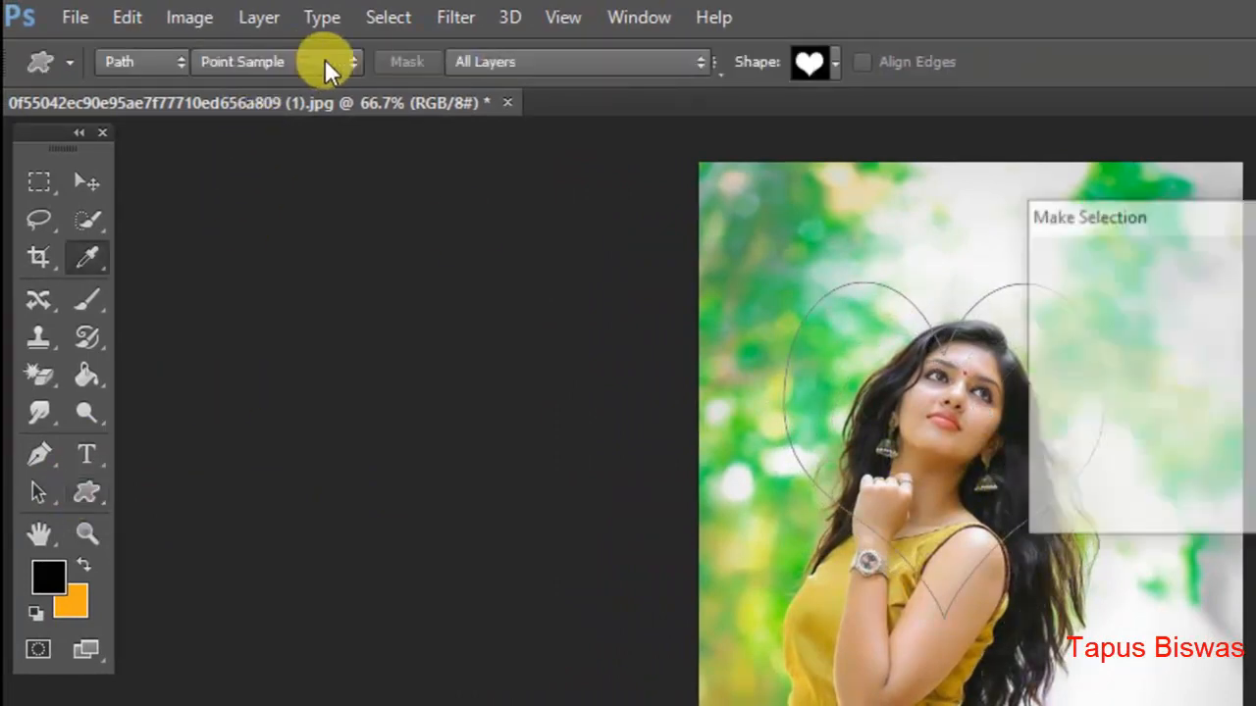
pyautogui.press('Return')
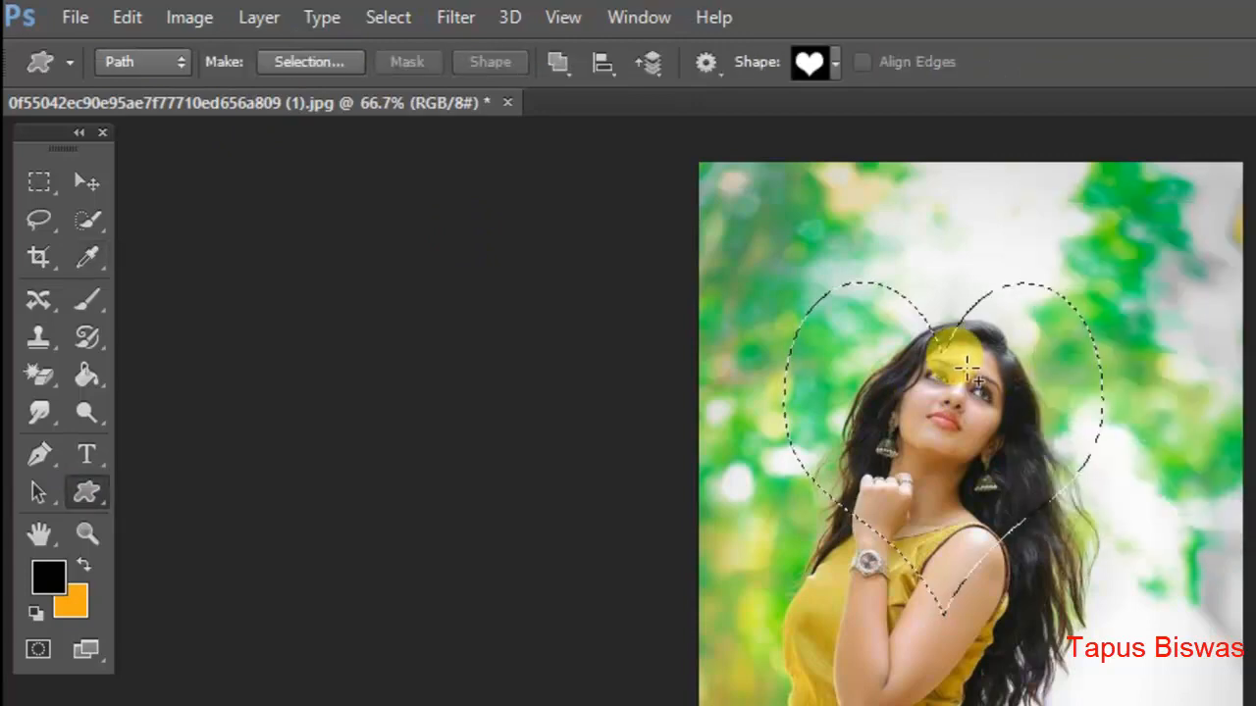
pyautogui.click(126, 19)
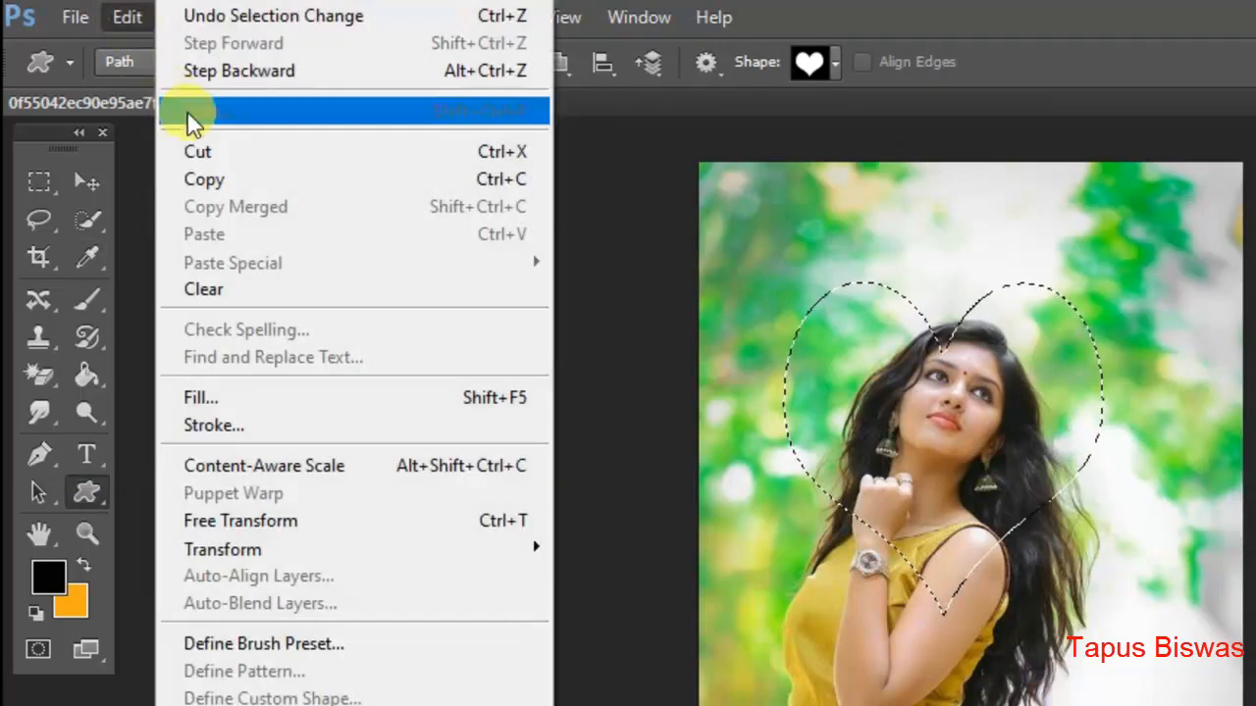
pyautogui.click(201, 181)
pyautogui.click(75, 16)
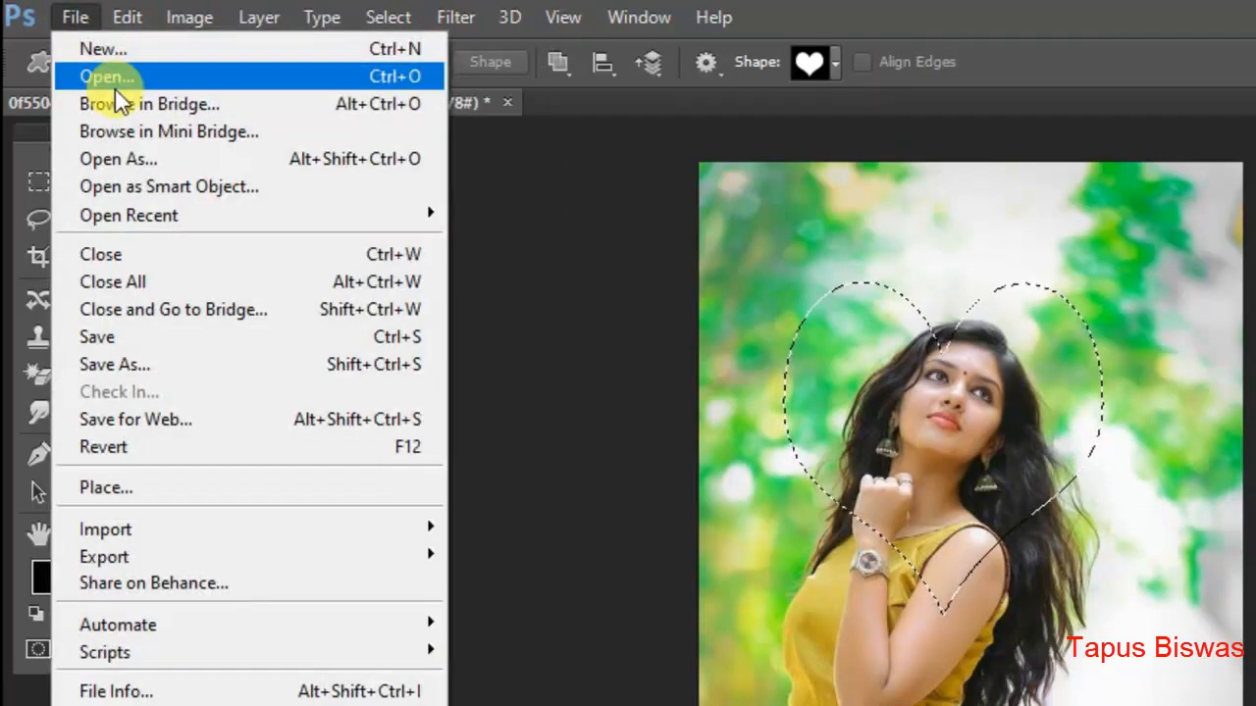
pyautogui.click(103, 78)
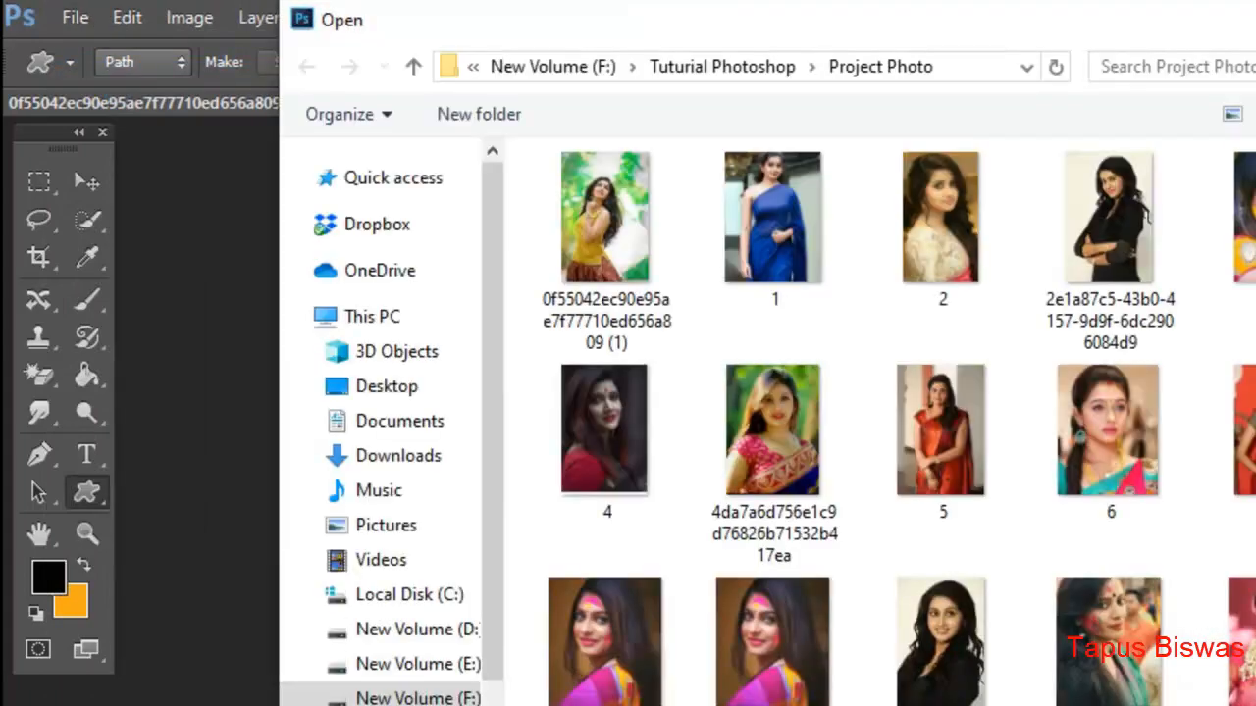
pyautogui.scroll(-4, 883, 422)
pyautogui.scroll(-3, 1109, 393)
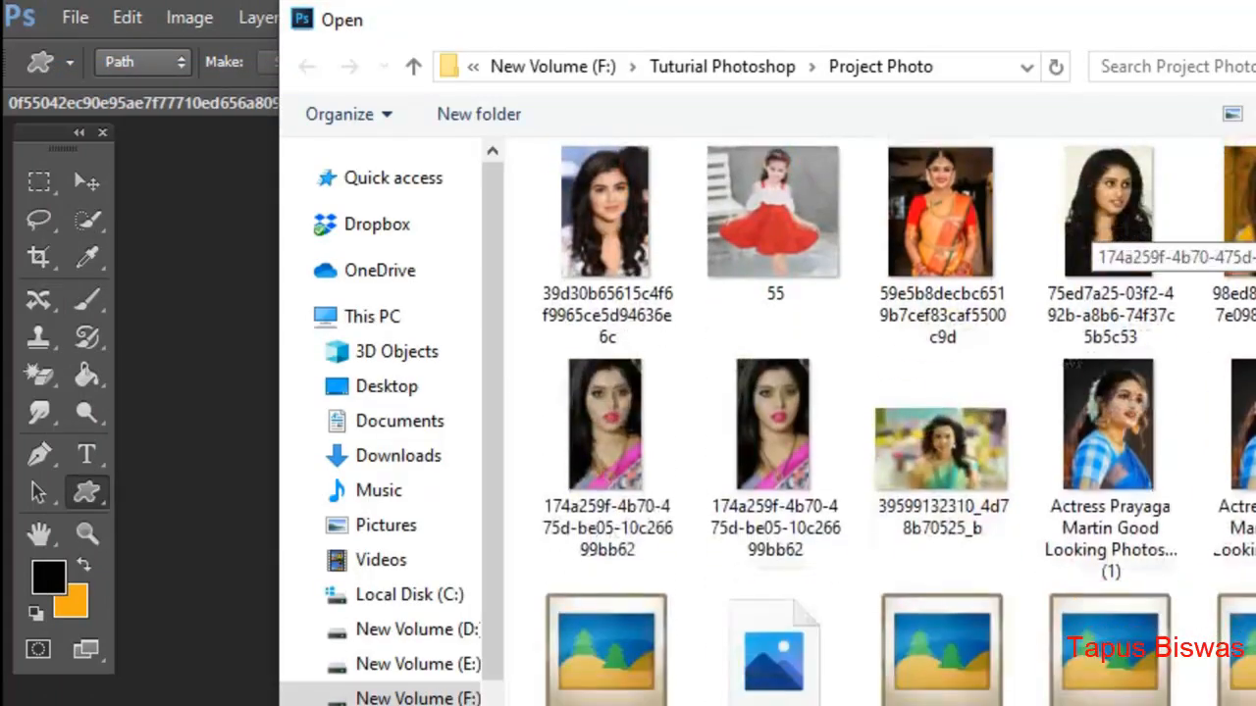
pyautogui.click(893, 481)
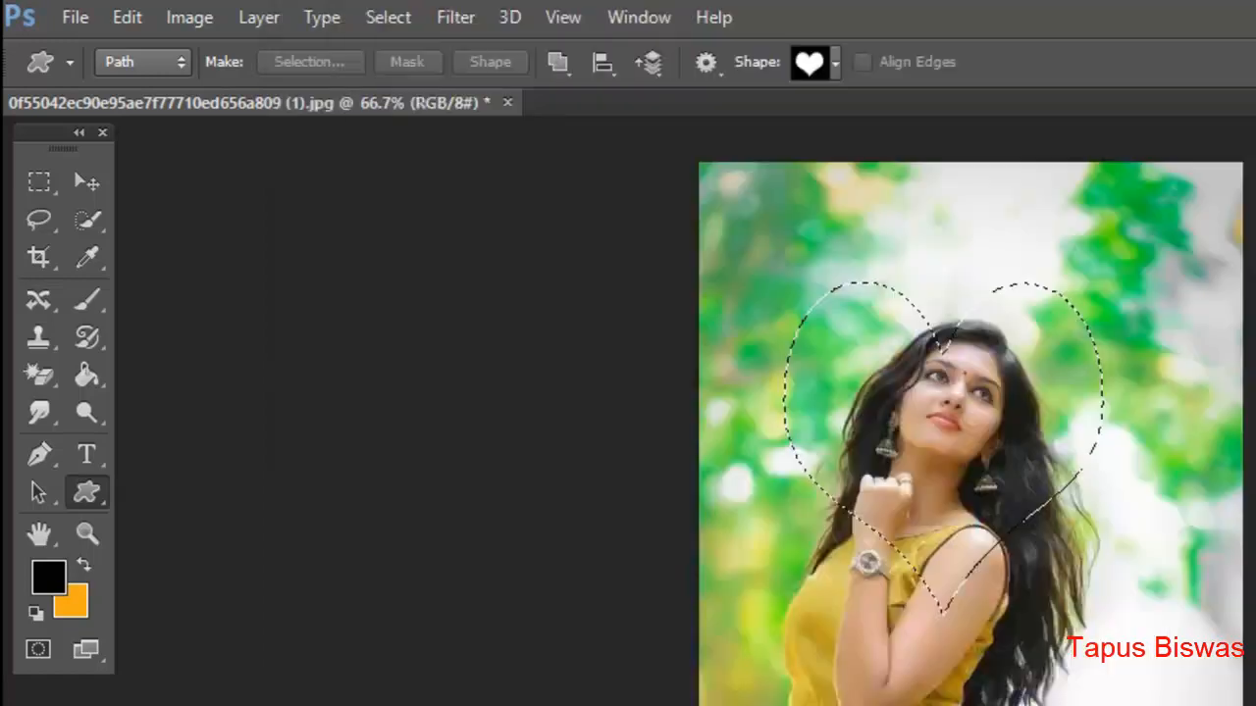
pyautogui.moveTo(927, 412); pyautogui.dragTo(951, 429)
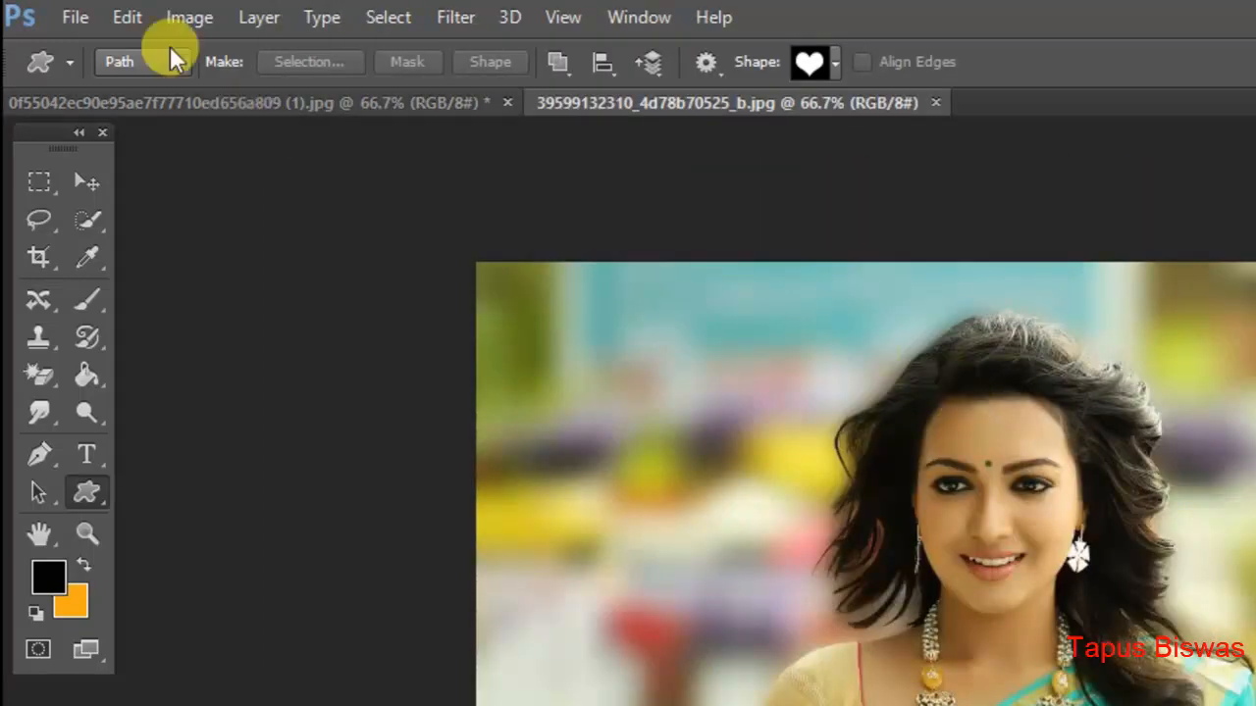
# Step: Paste the copied heart cutout into the photo and move it beside the woman's head, over the blurred background on the left
pyautogui.click(127, 17)
pyautogui.click(216, 235)
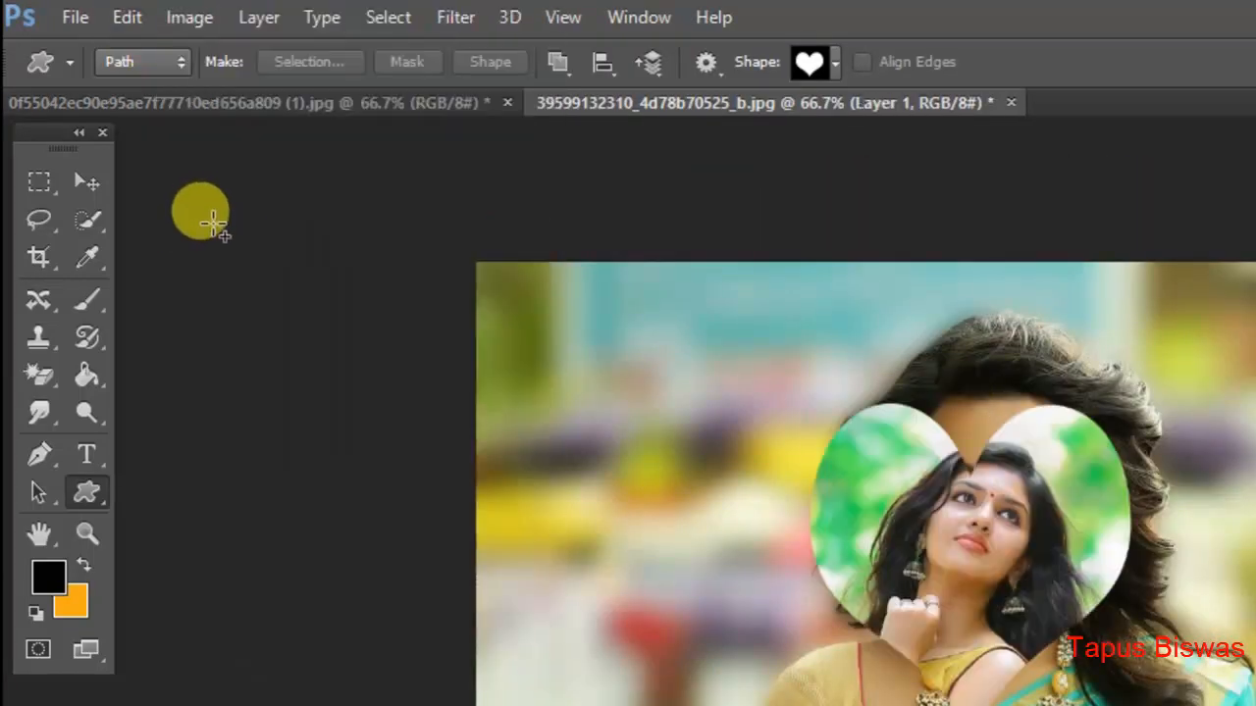
pyautogui.click(87, 182)
pyautogui.moveTo(815, 503); pyautogui.dragTo(710, 468)
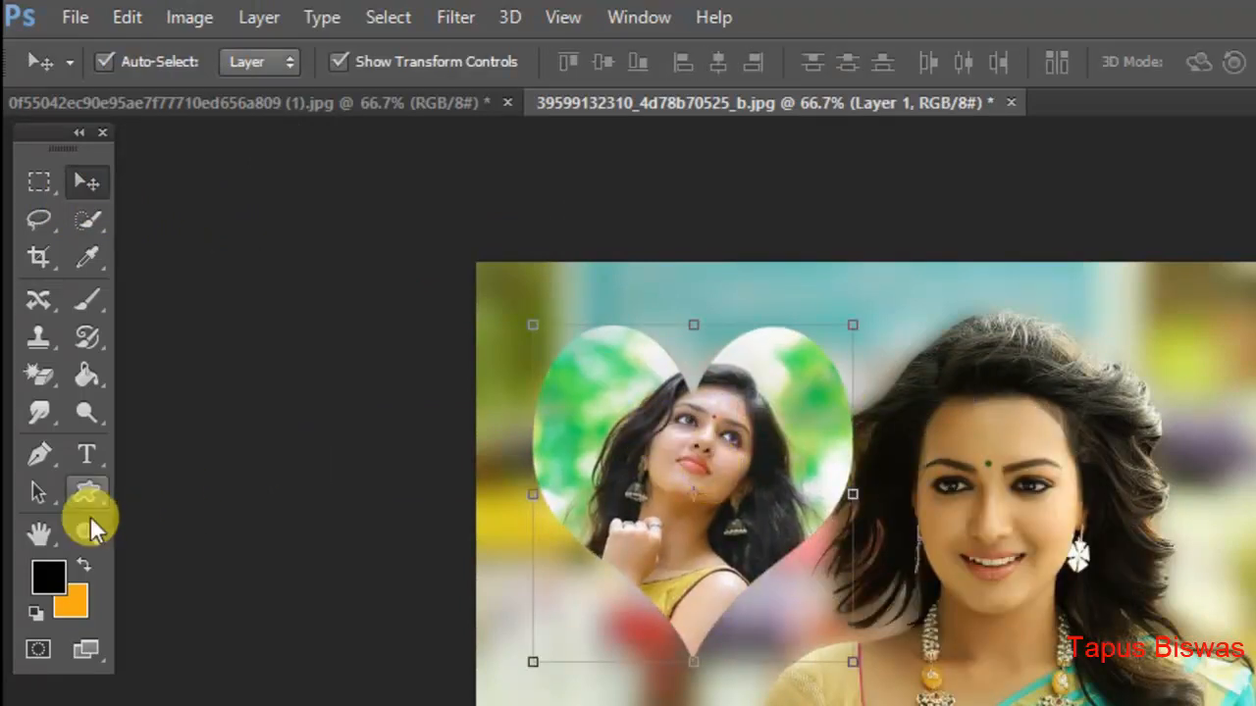
pyautogui.click(340, 99)
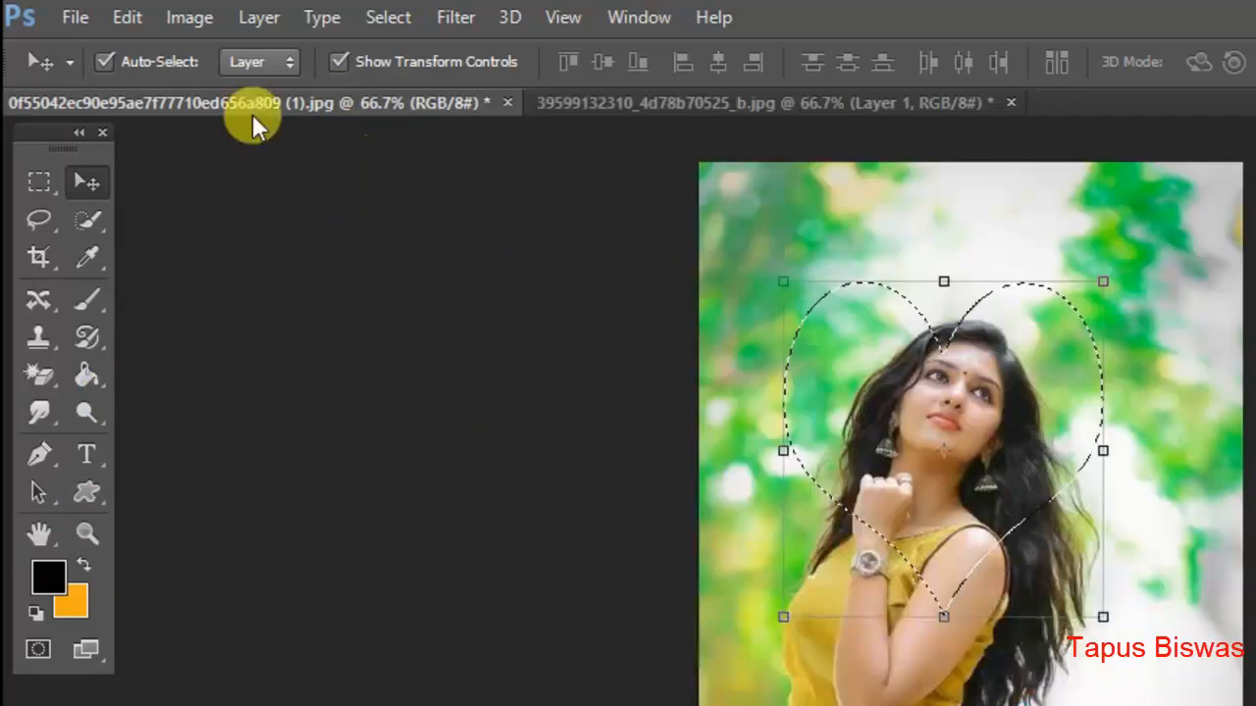
pyautogui.click(1011, 102)
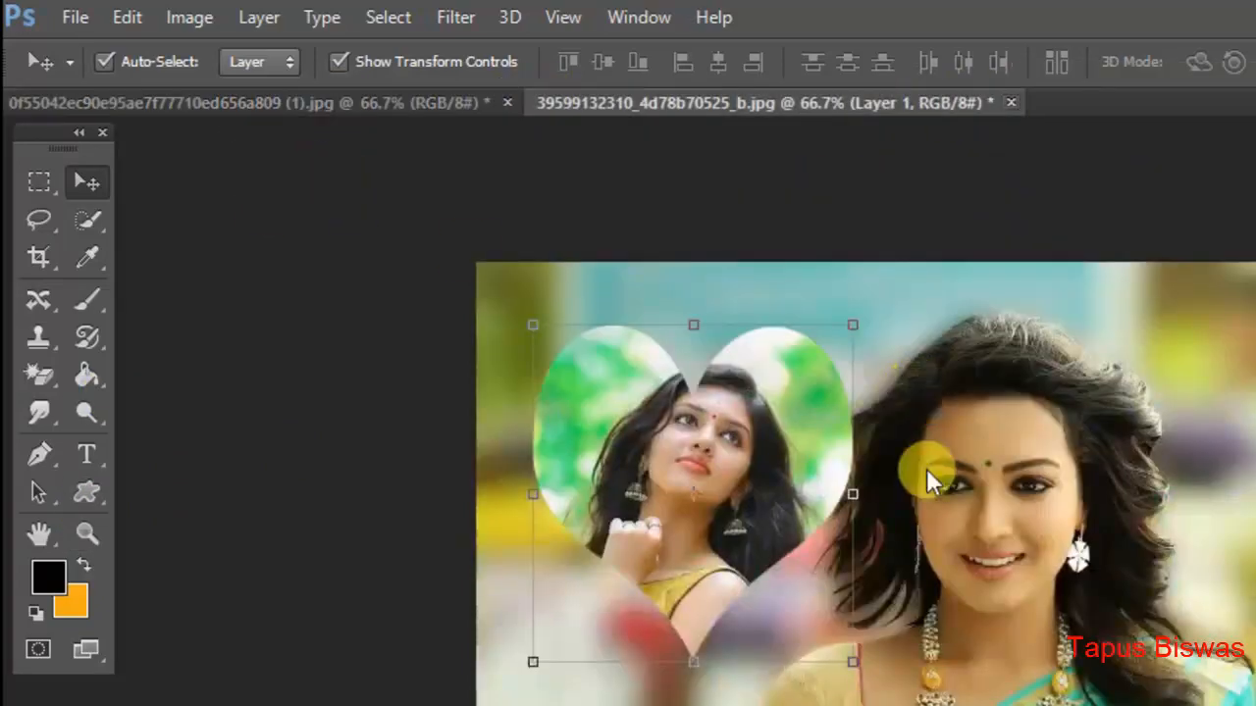
pyautogui.click(1098, 446)
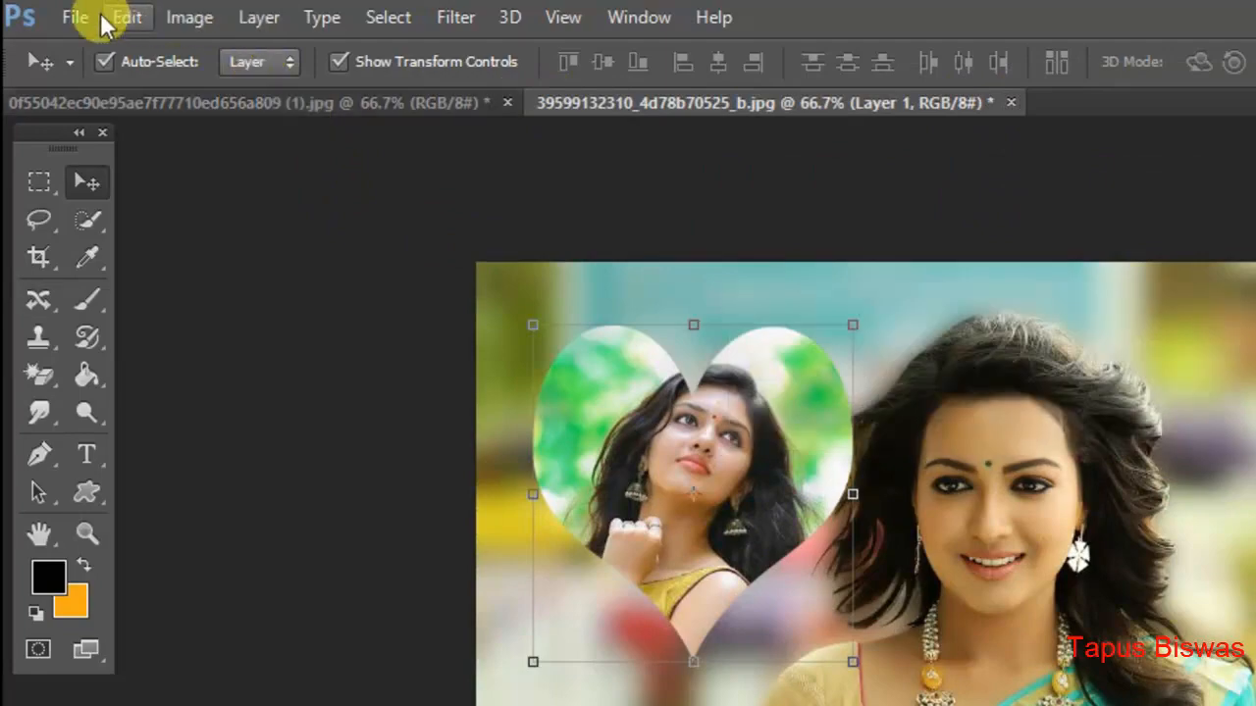
# Step: Open the image named Beautiful Photos from the Project Photo folder
pyautogui.click(76, 18)
pyautogui.click(101, 78)
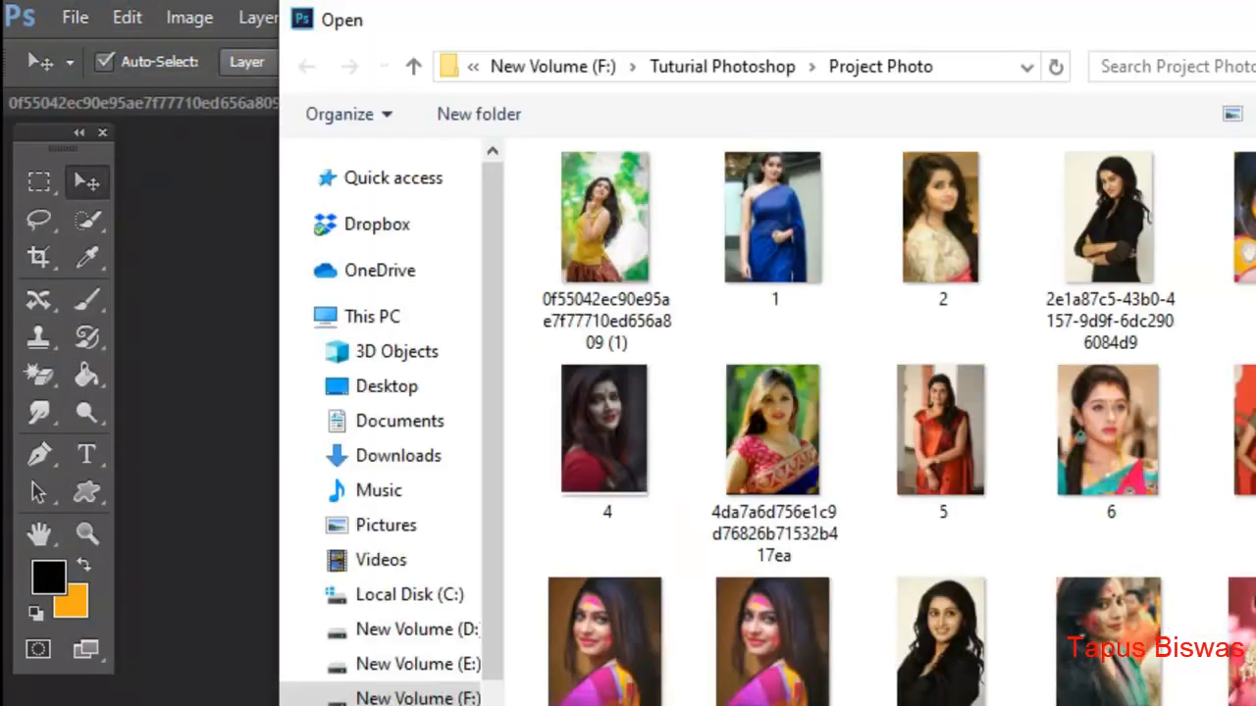
pyautogui.moveTo(1195, 128); pyautogui.dragTo(1167, 312)
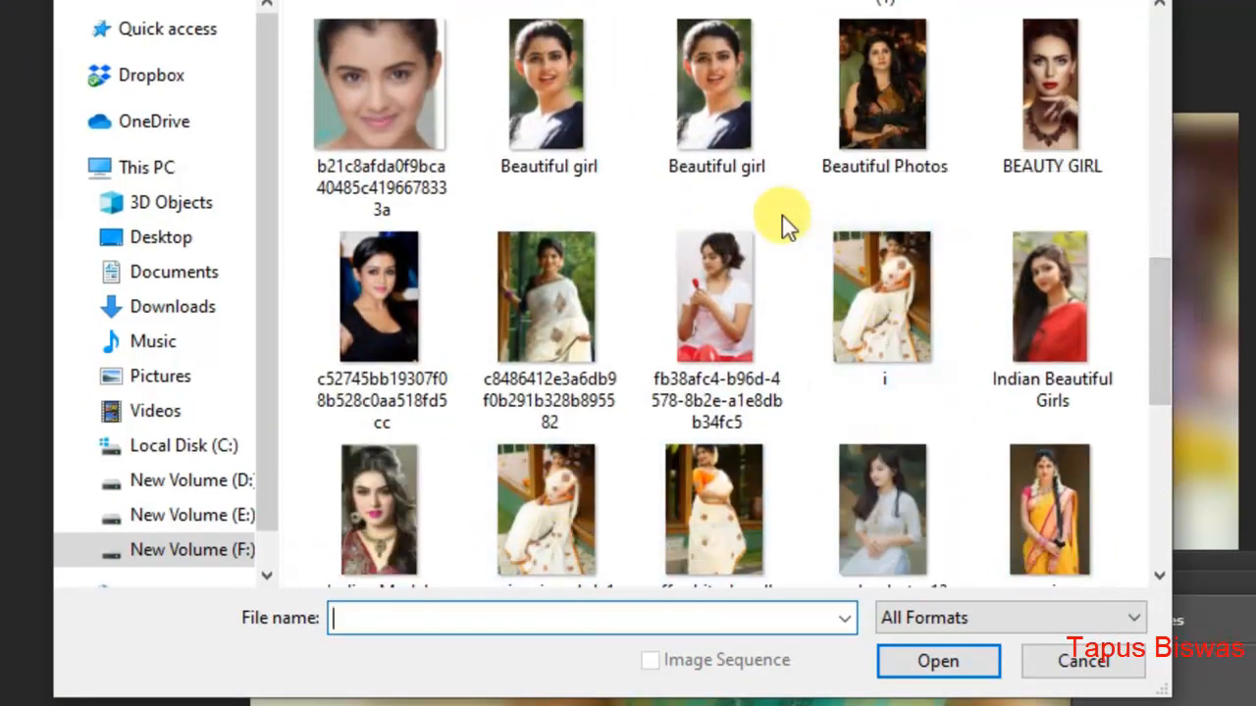
pyautogui.click(880, 90)
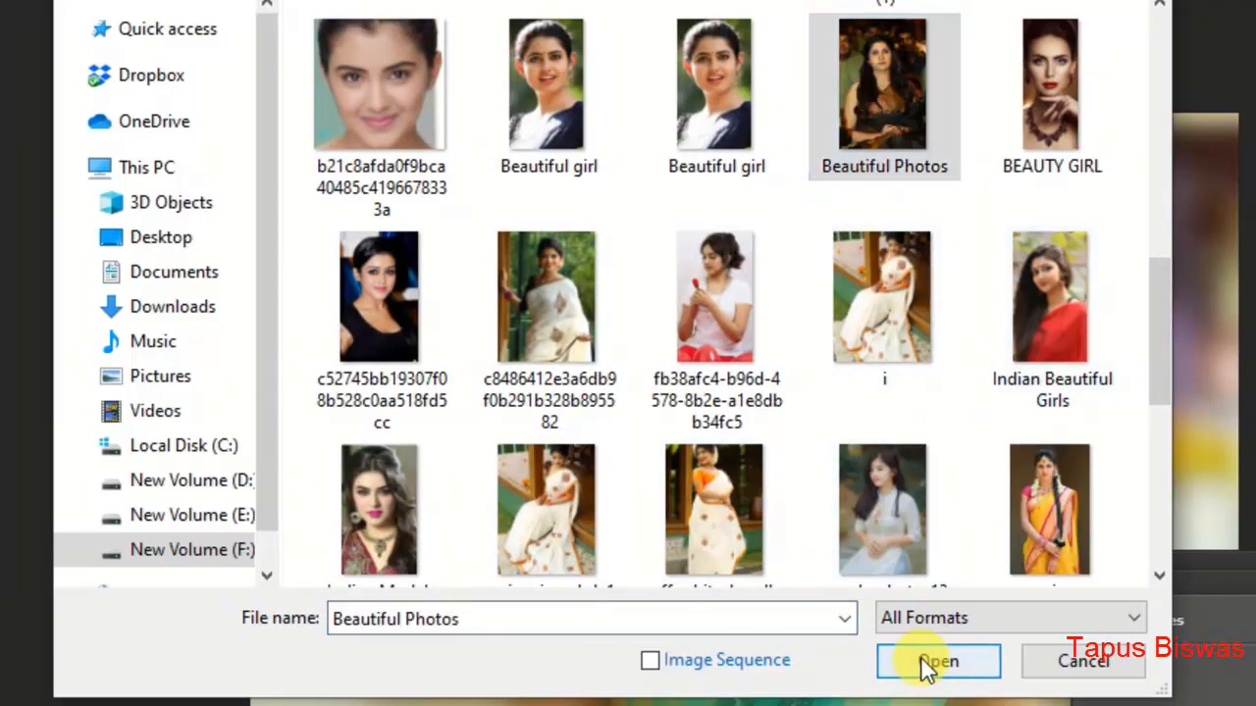
pyautogui.click(927, 663)
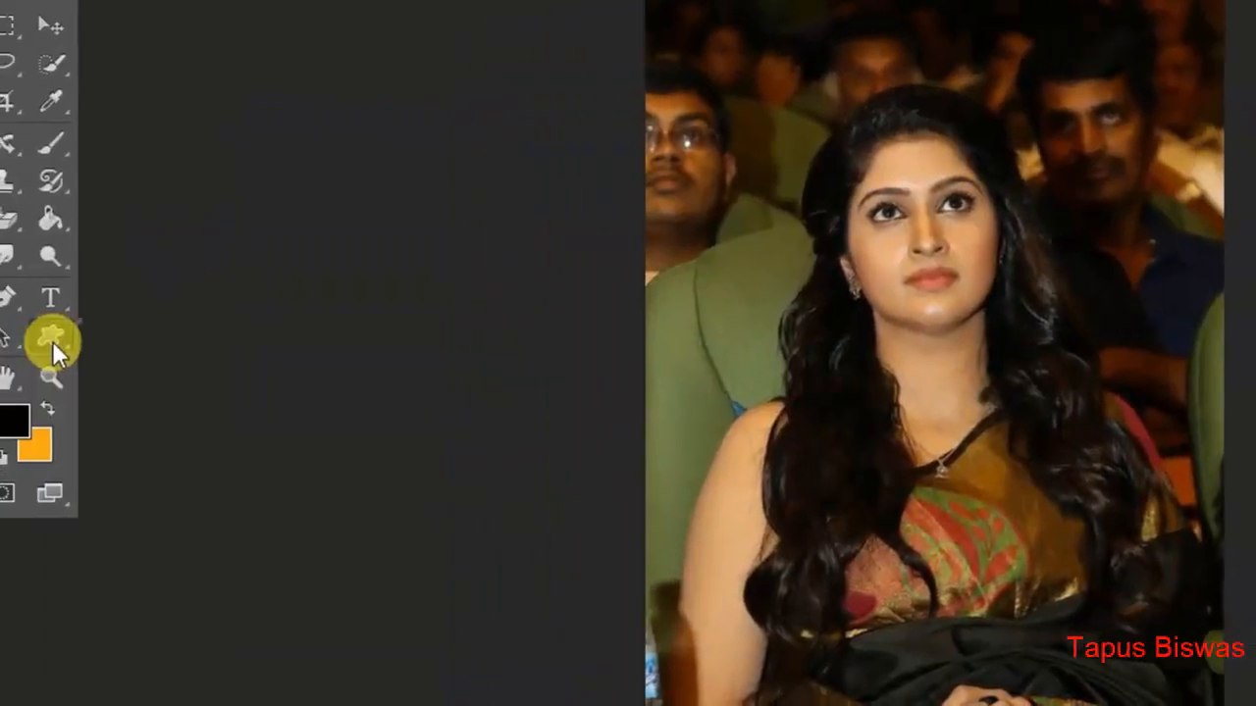
# Step: Draw a five-petal flower path over the woman's face and hair with the Custom Shape Tool
pyautogui.rightClick(52, 341)
pyautogui.click(210, 465)
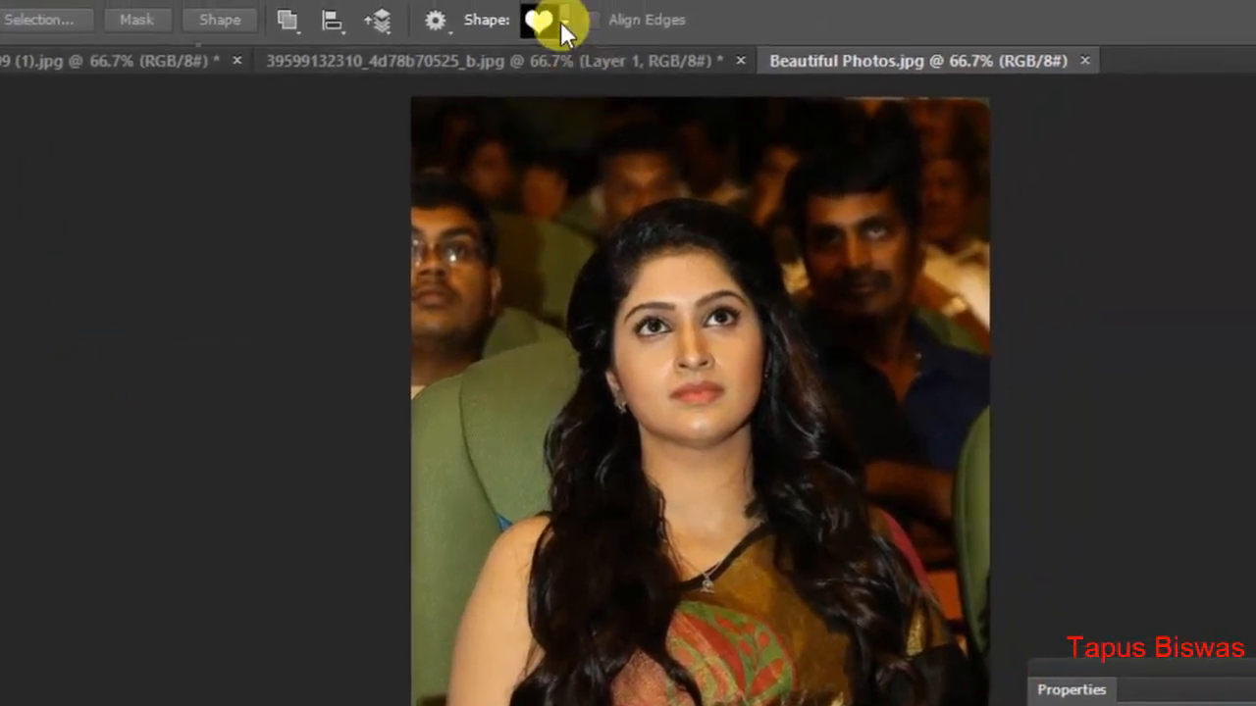
pyautogui.click(563, 21)
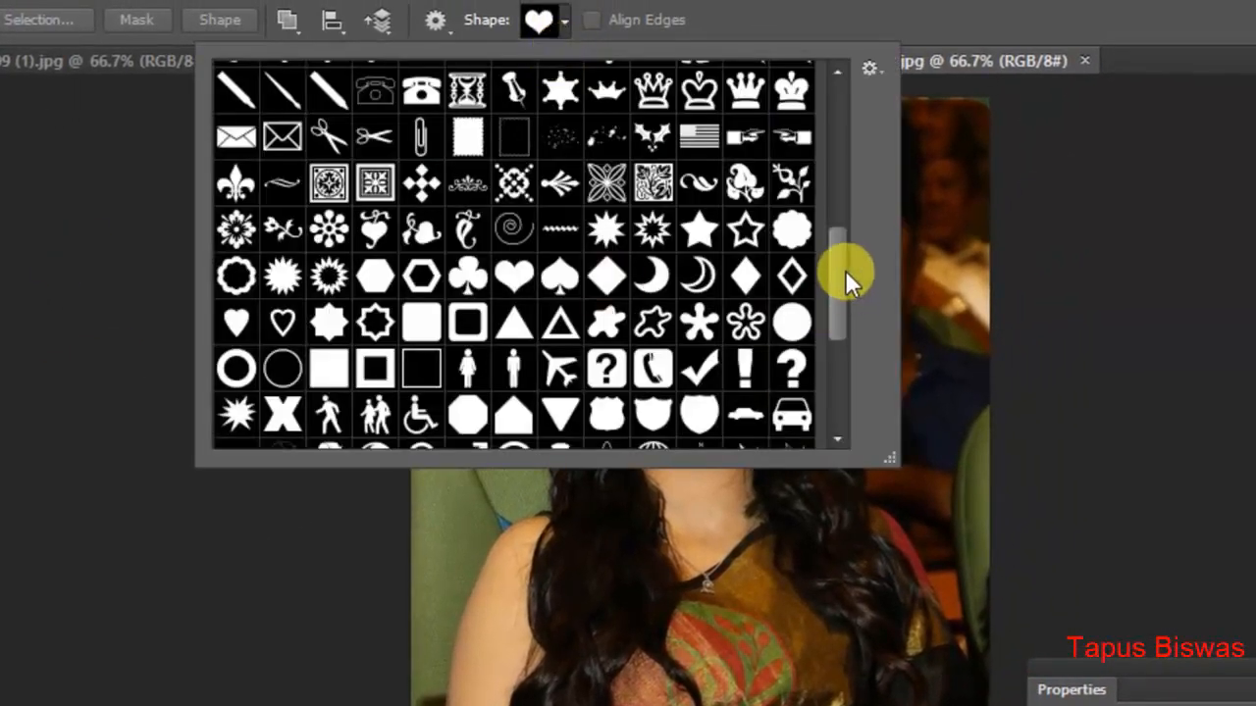
pyautogui.moveTo(845, 270); pyautogui.dragTo(861, 193)
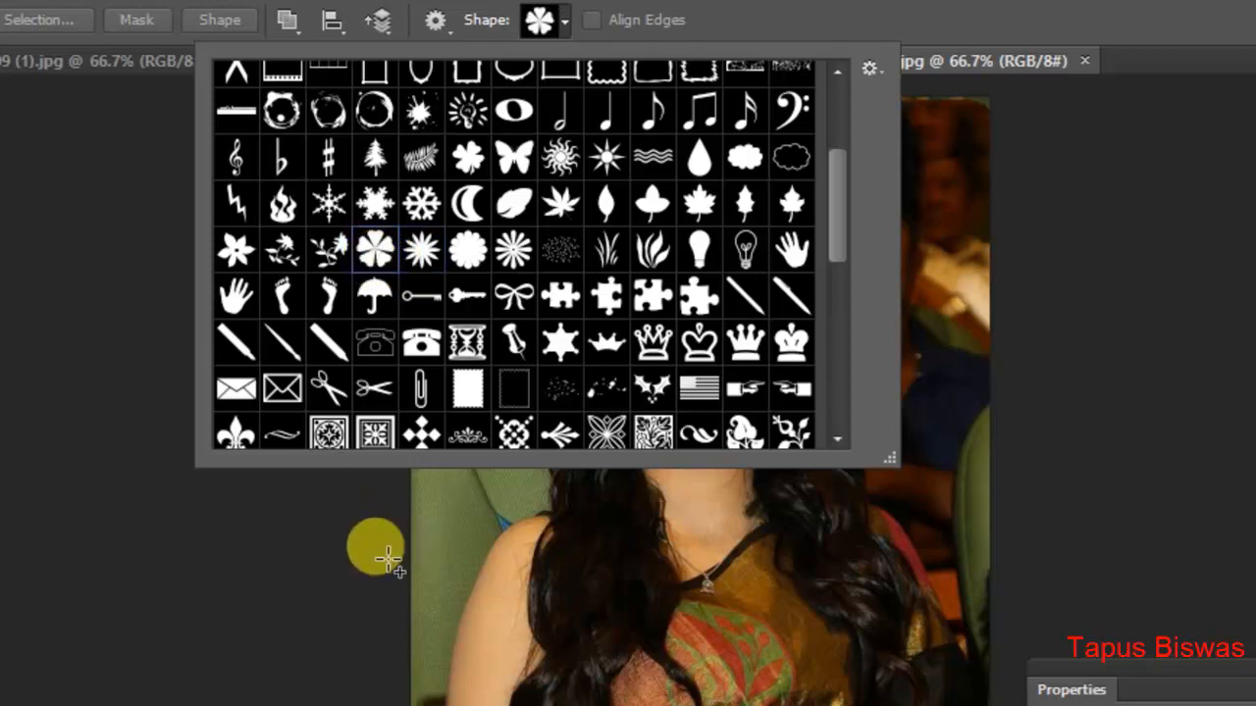
pyautogui.click(350, 563)
pyautogui.click(667, 428)
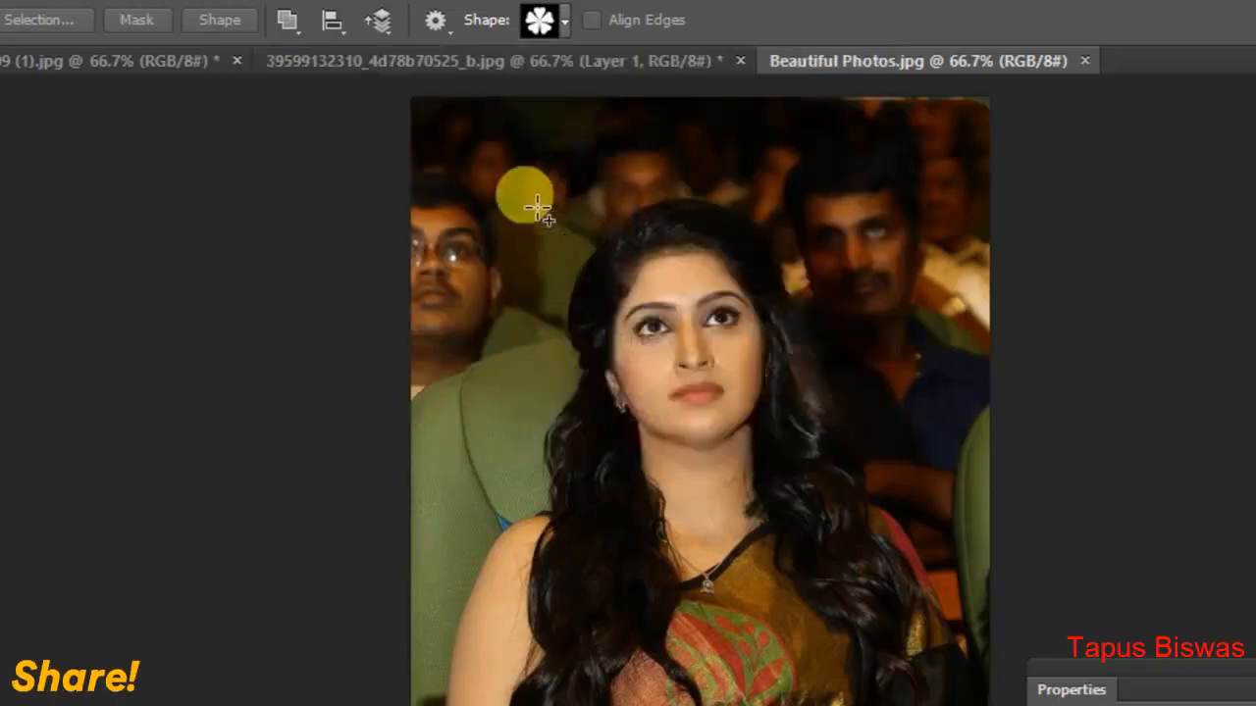
pyautogui.moveTo(538, 208); pyautogui.dragTo(846, 488)
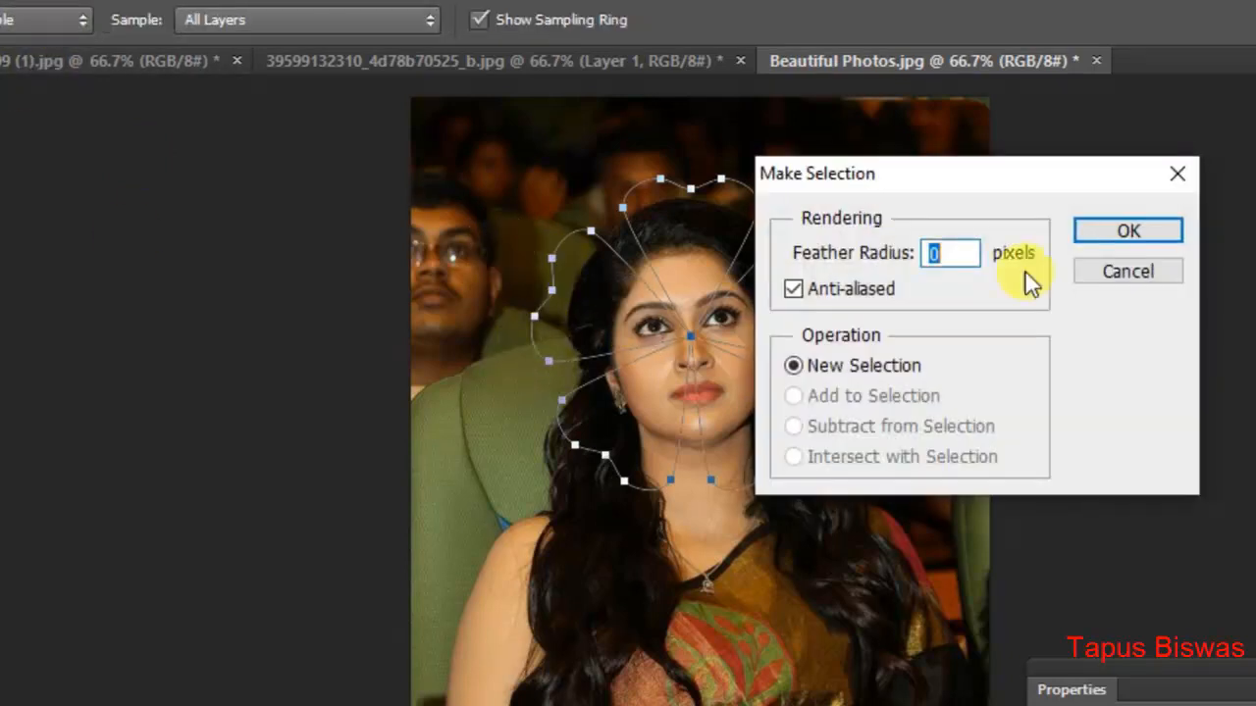
# Step: Convert the flower path into a new anti-aliased selection with a feather radius of 0 pixels and copy the selected area
pyautogui.click(1097, 234)
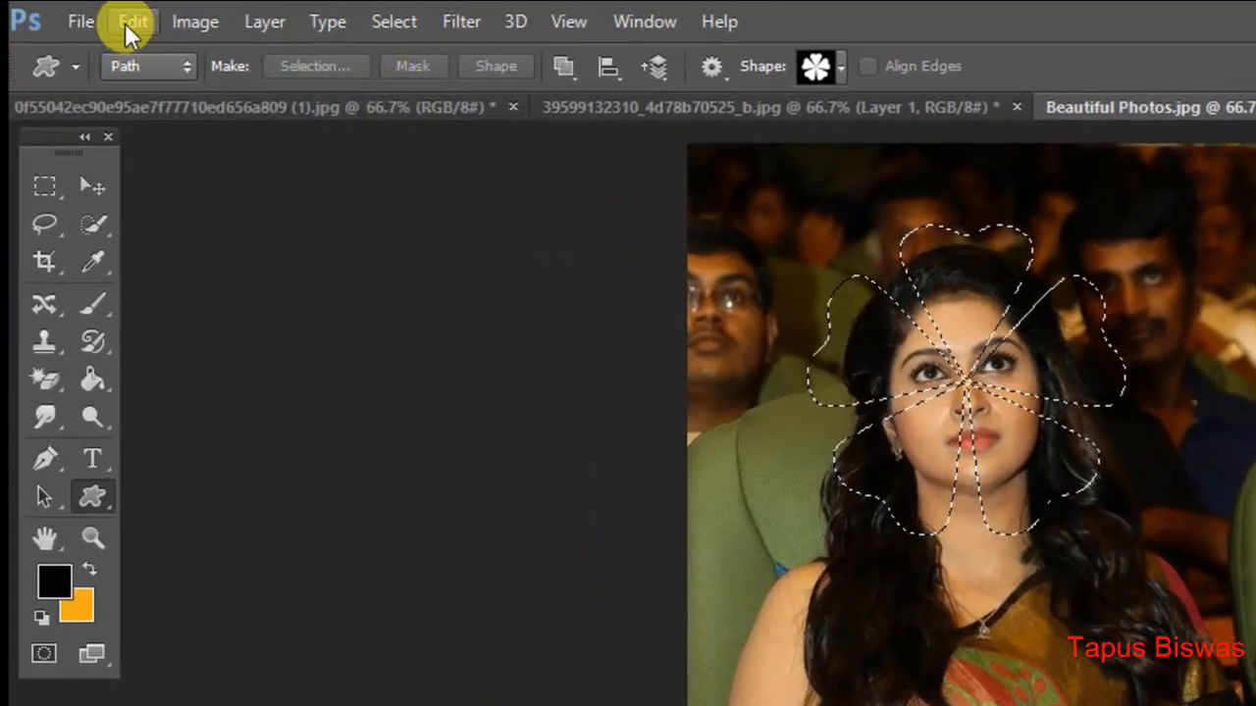
pyautogui.click(132, 22)
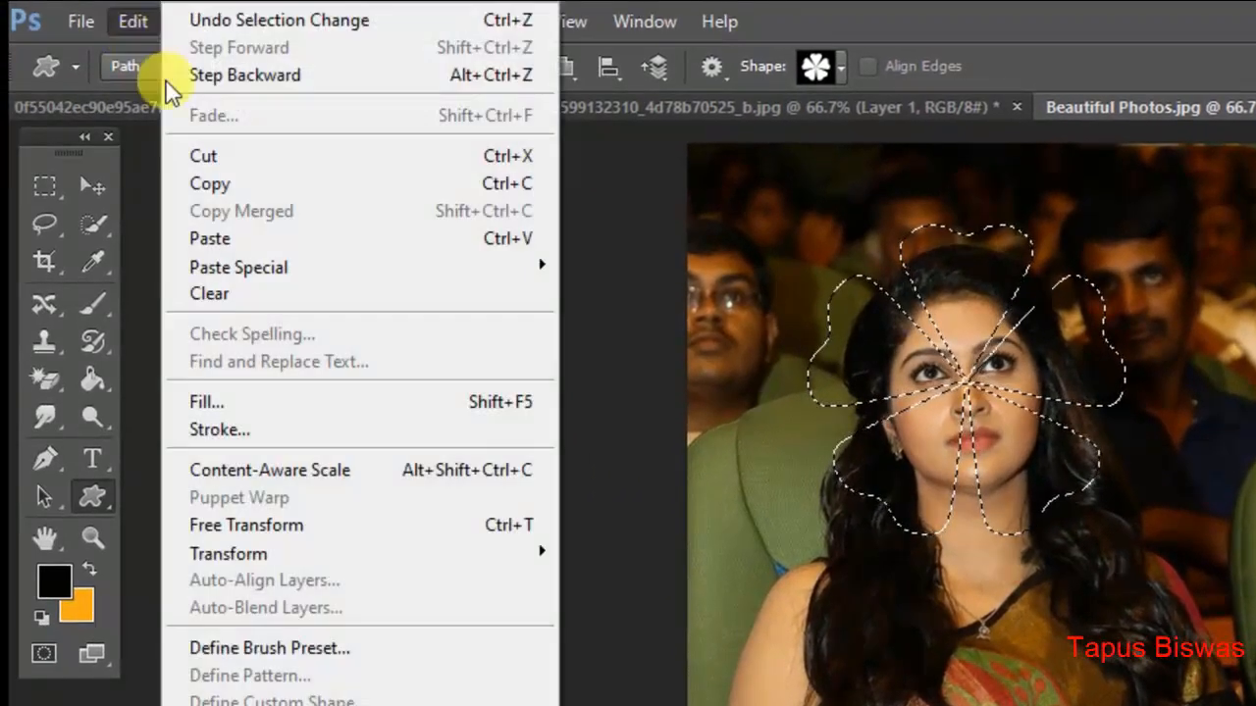
pyautogui.click(229, 186)
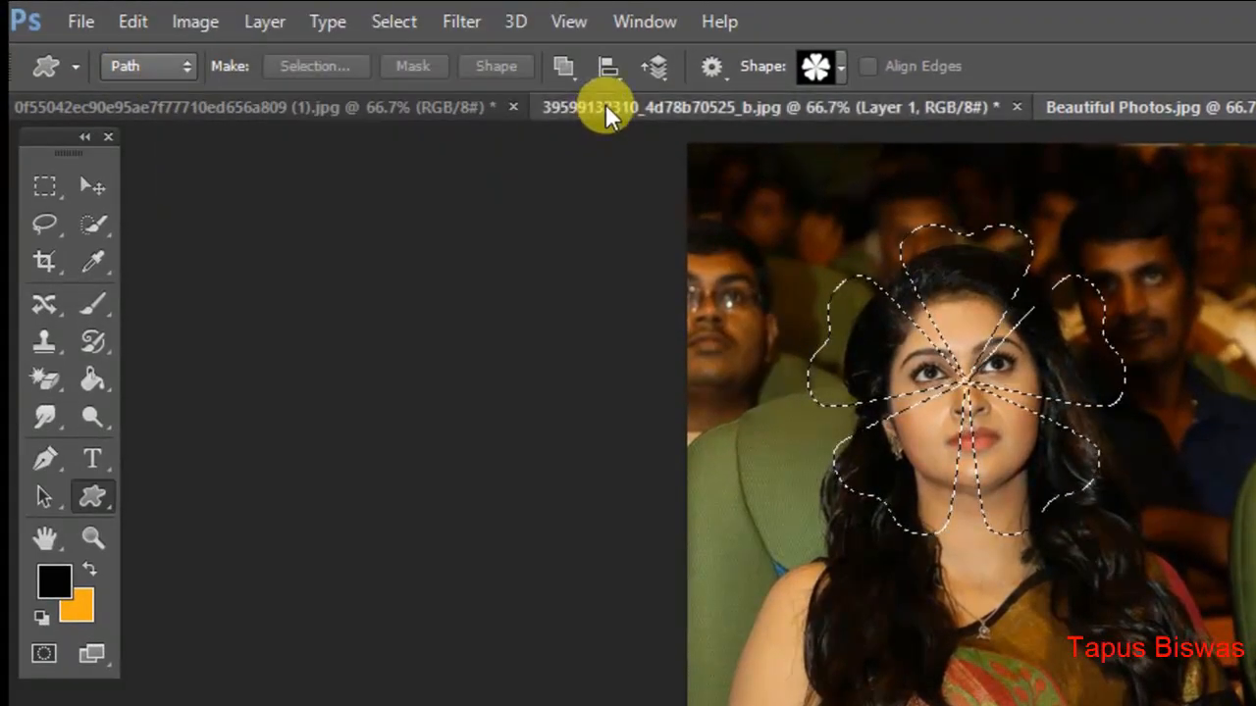
pyautogui.click(606, 105)
pyautogui.click(132, 22)
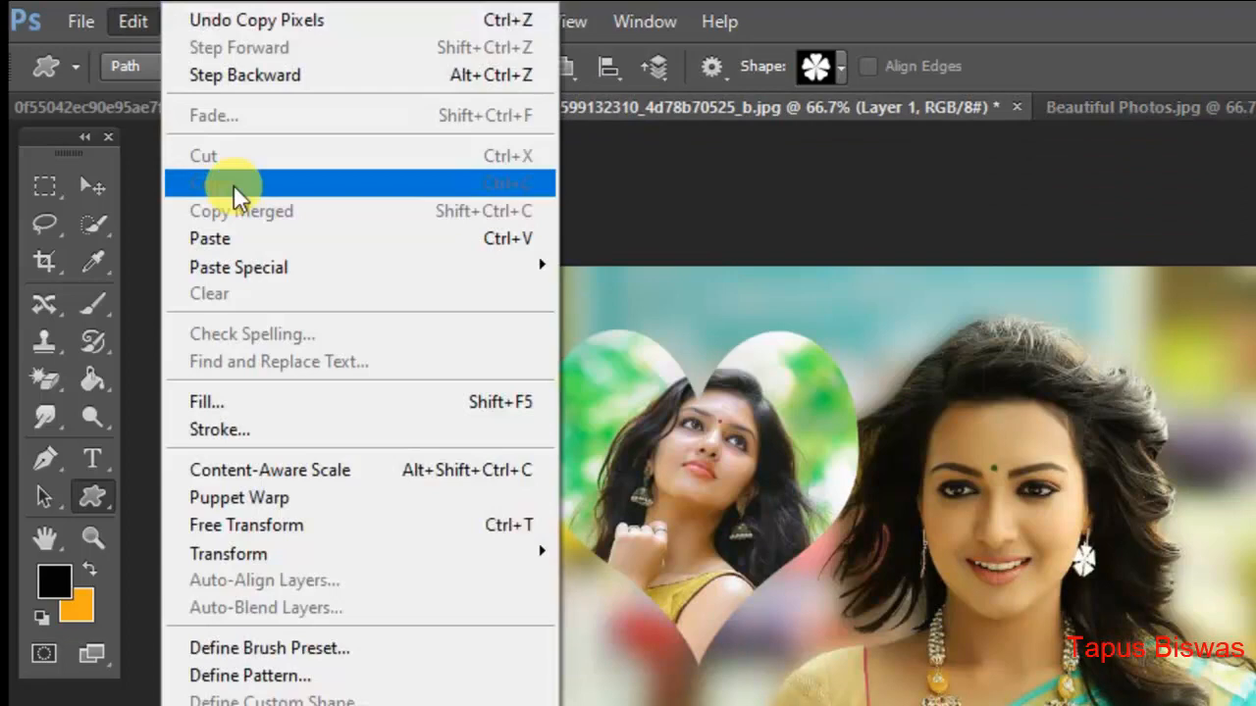
pyautogui.click(253, 241)
pyautogui.click(94, 186)
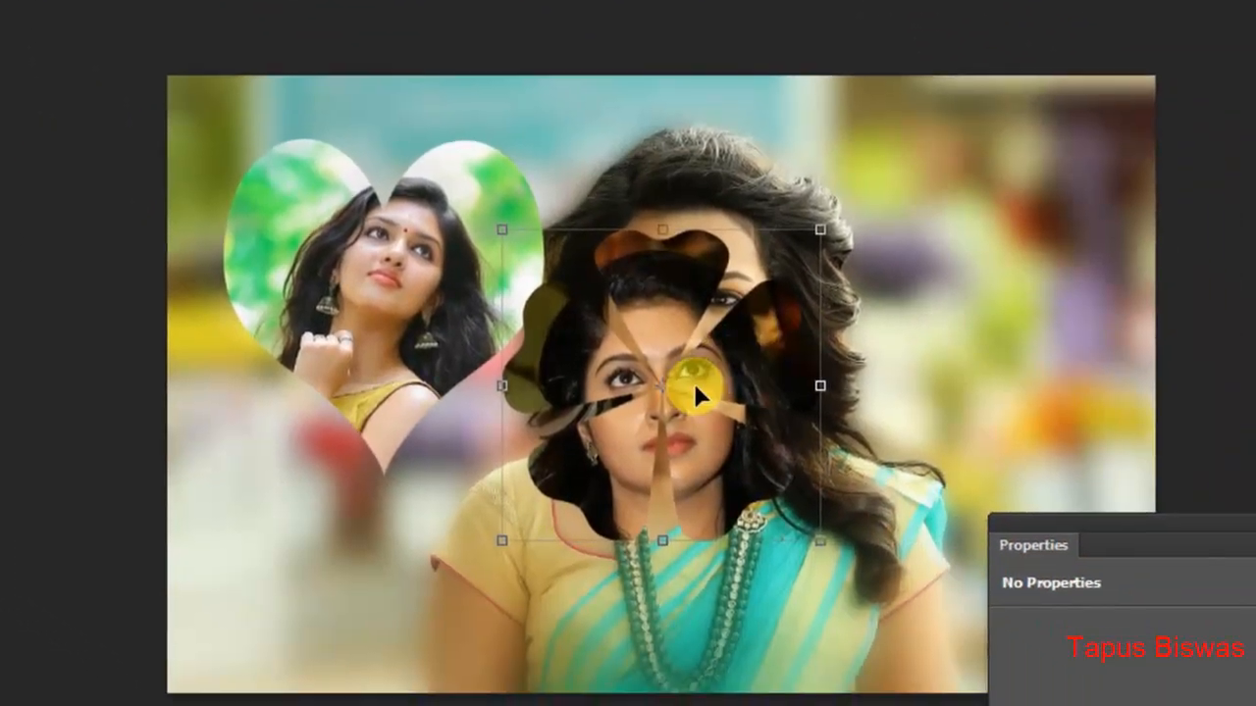
pyautogui.moveTo(695, 388); pyautogui.dragTo(1012, 229)
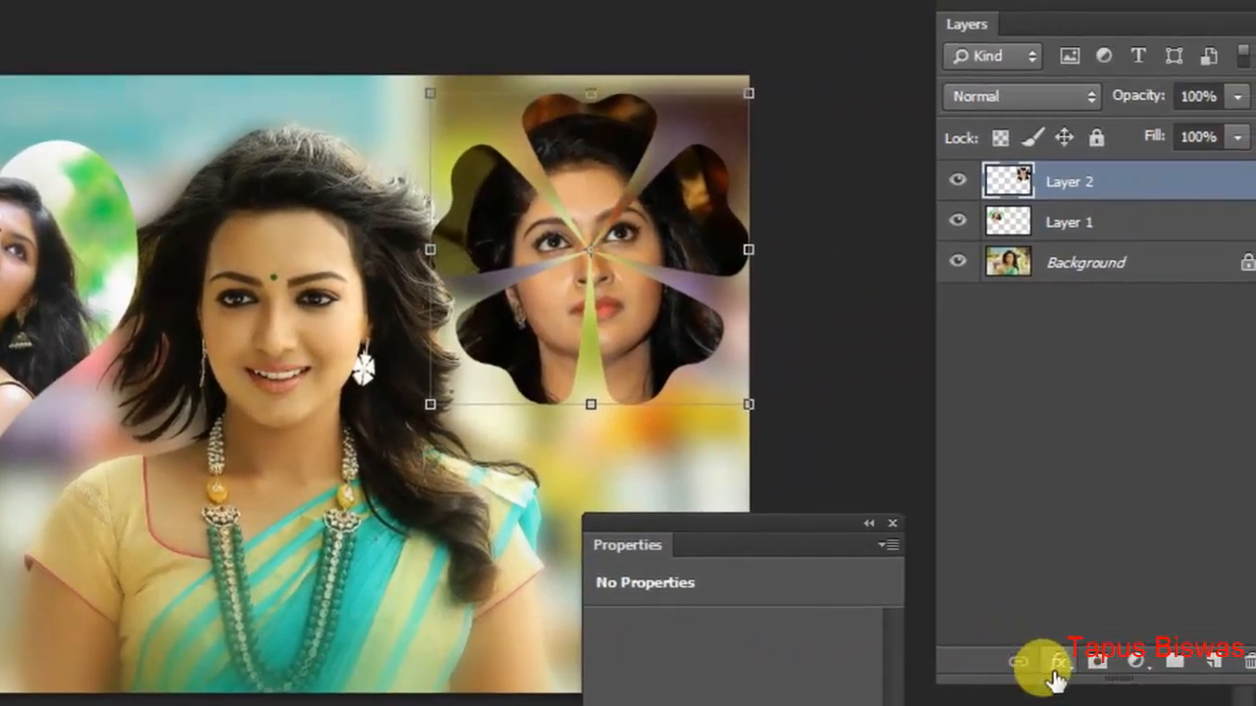
# Step: Try a drop shadow on the flower cutout with distance 29 px, spread 17% and size 27 px, and discard it
pyautogui.click(1057, 665)
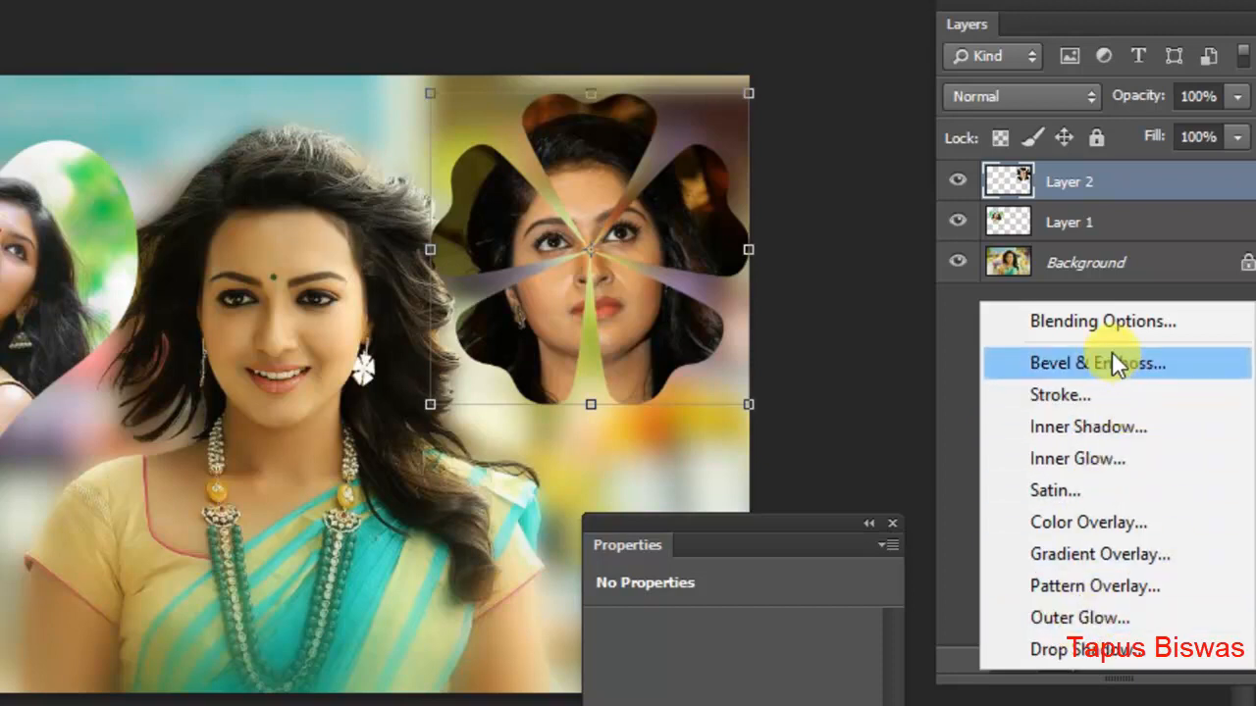
pyautogui.click(1116, 661)
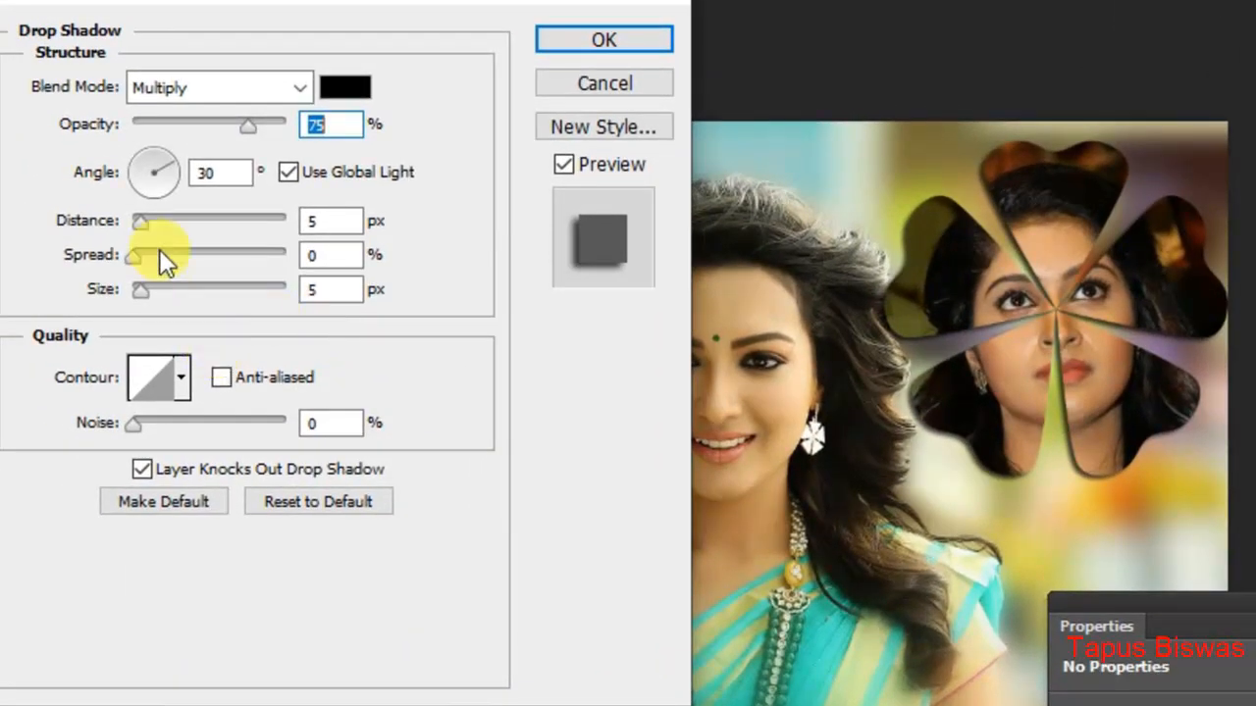
pyautogui.moveTo(140, 227); pyautogui.dragTo(179, 228)
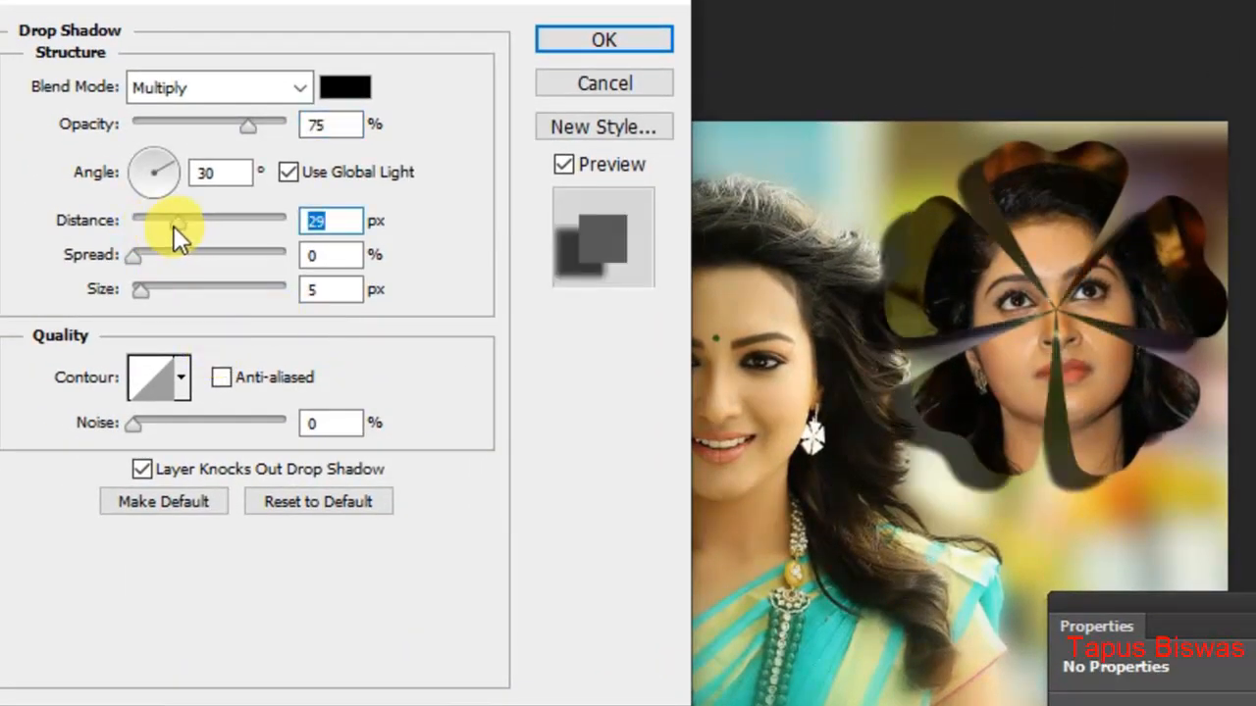
pyautogui.moveTo(136, 259); pyautogui.dragTo(161, 263)
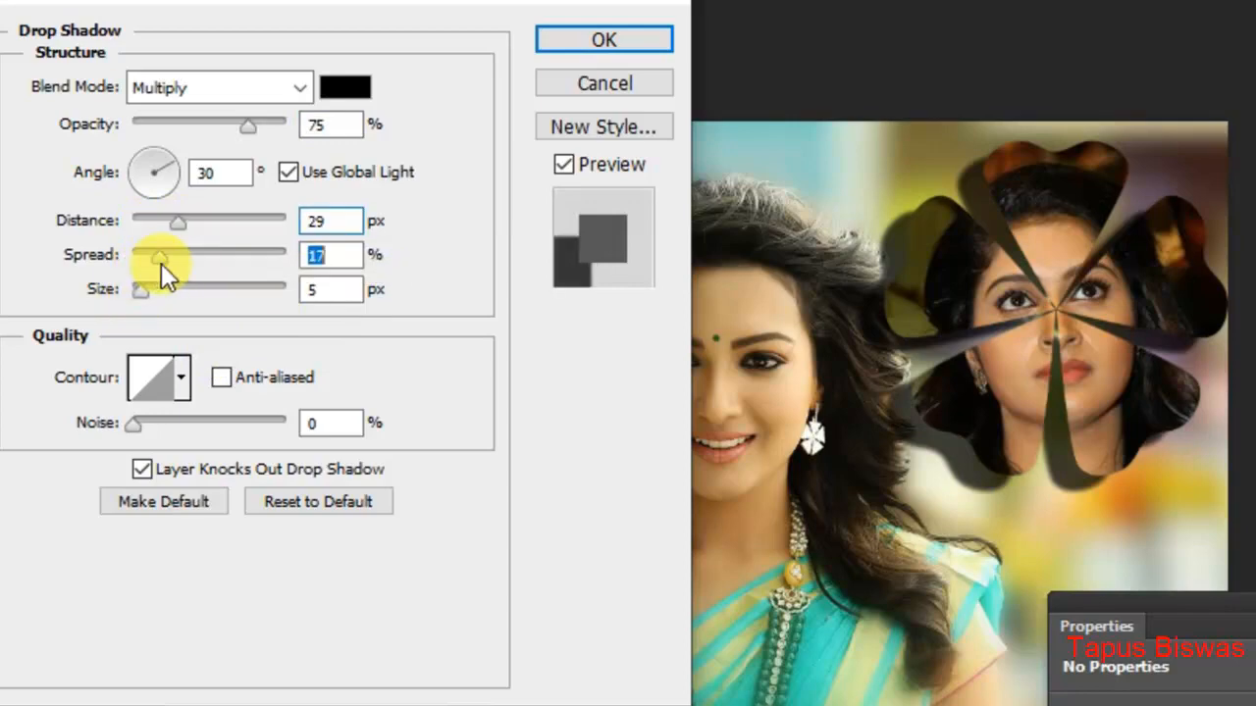
pyautogui.click(158, 293)
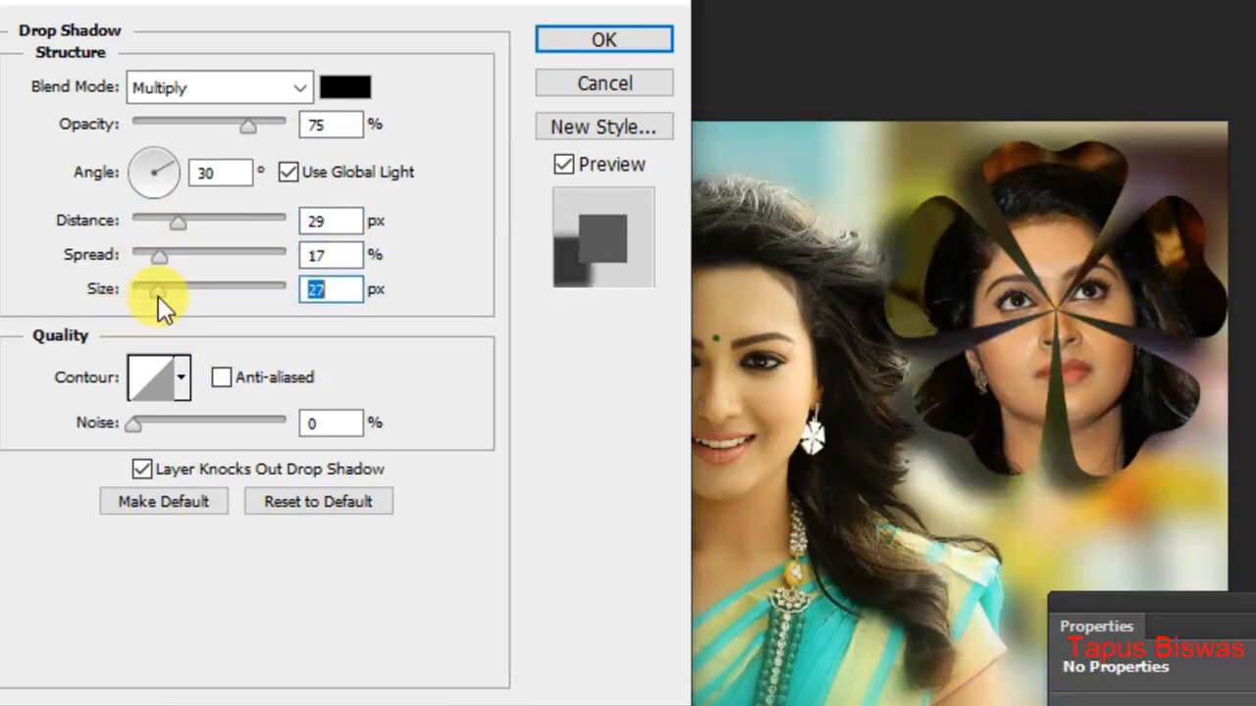
pyautogui.click(620, 83)
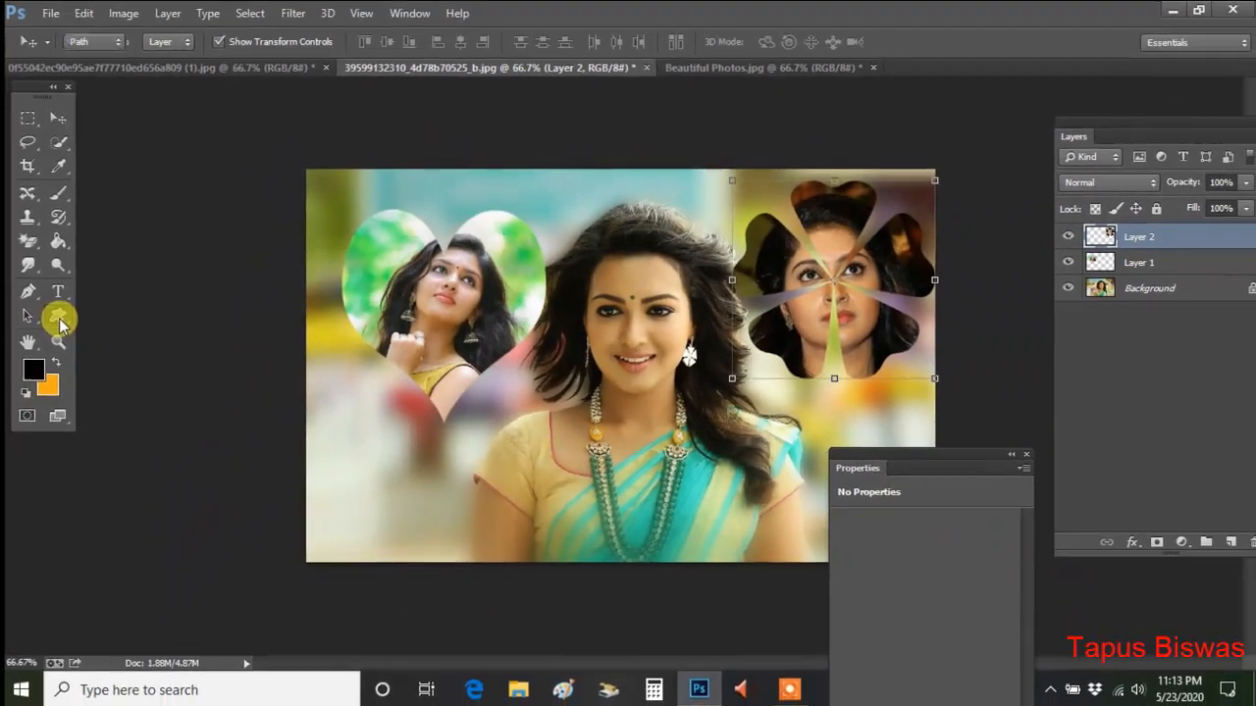
# Step: Draw a black six-sided polygon over the central woman's face on Layer 2, using the Polygon Tool in Pixels mode
pyautogui.click(59, 319)
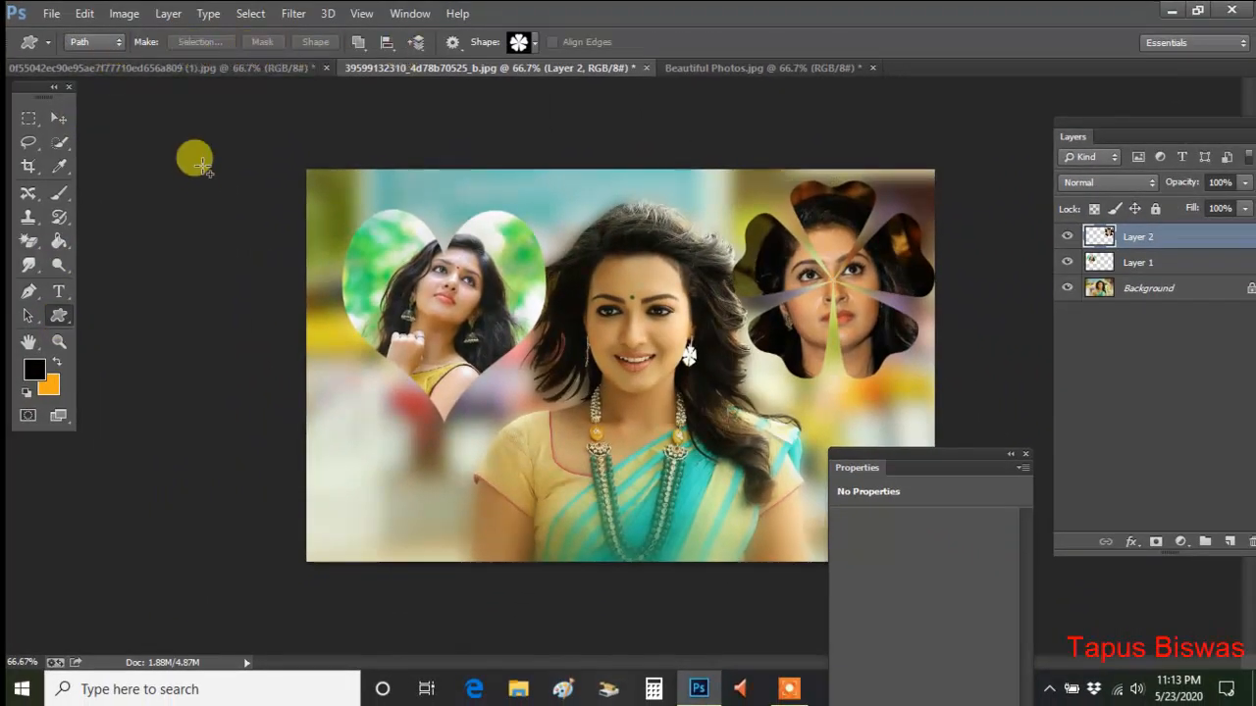
pyautogui.rightClick(60, 318)
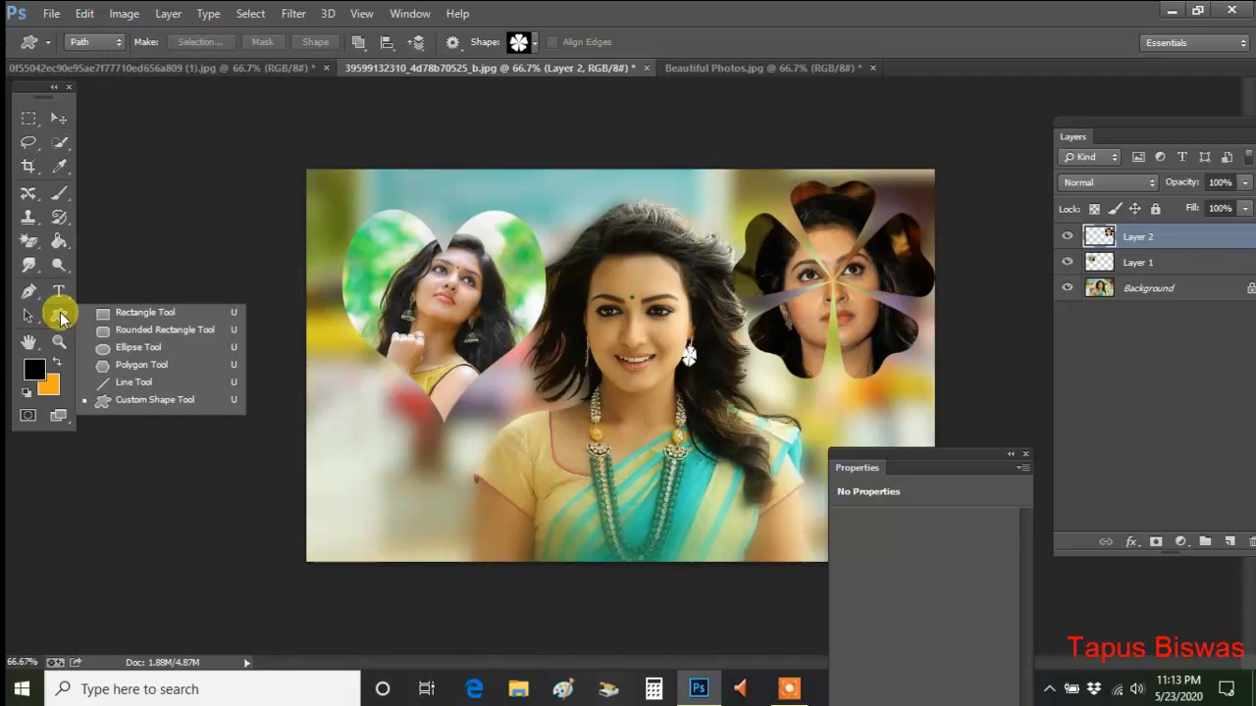
pyautogui.click(145, 314)
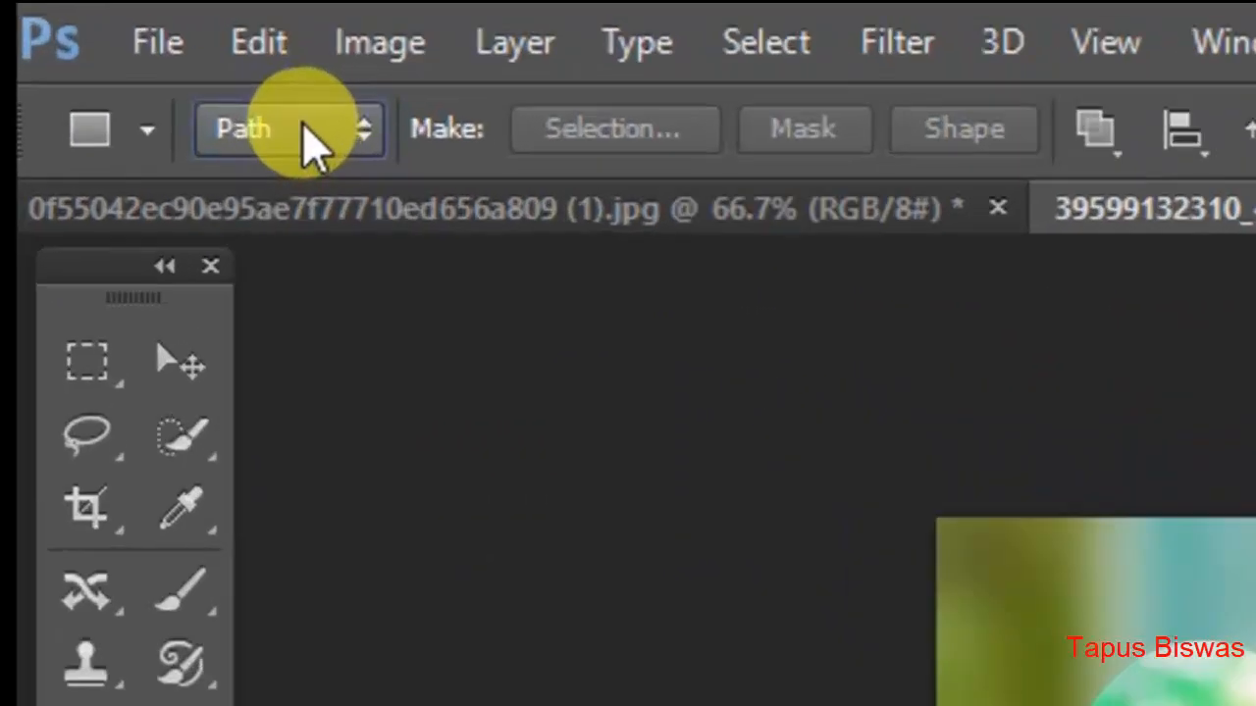
pyautogui.click(98, 43)
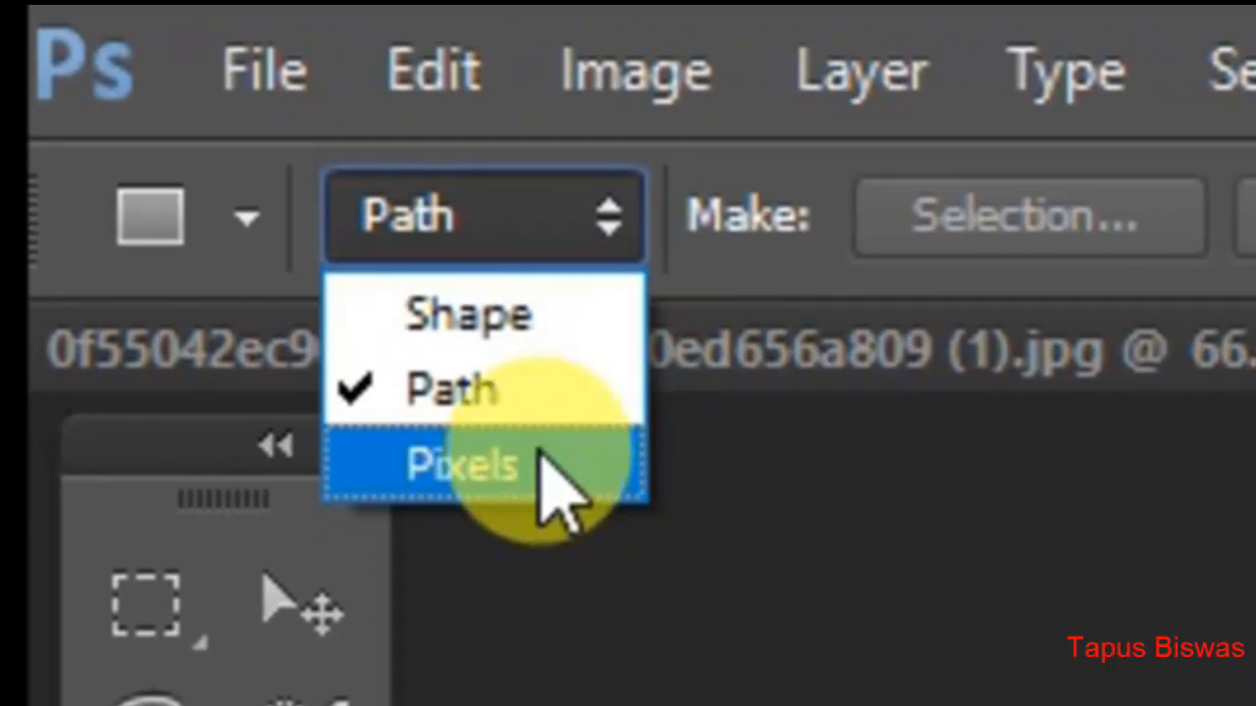
pyautogui.click(466, 465)
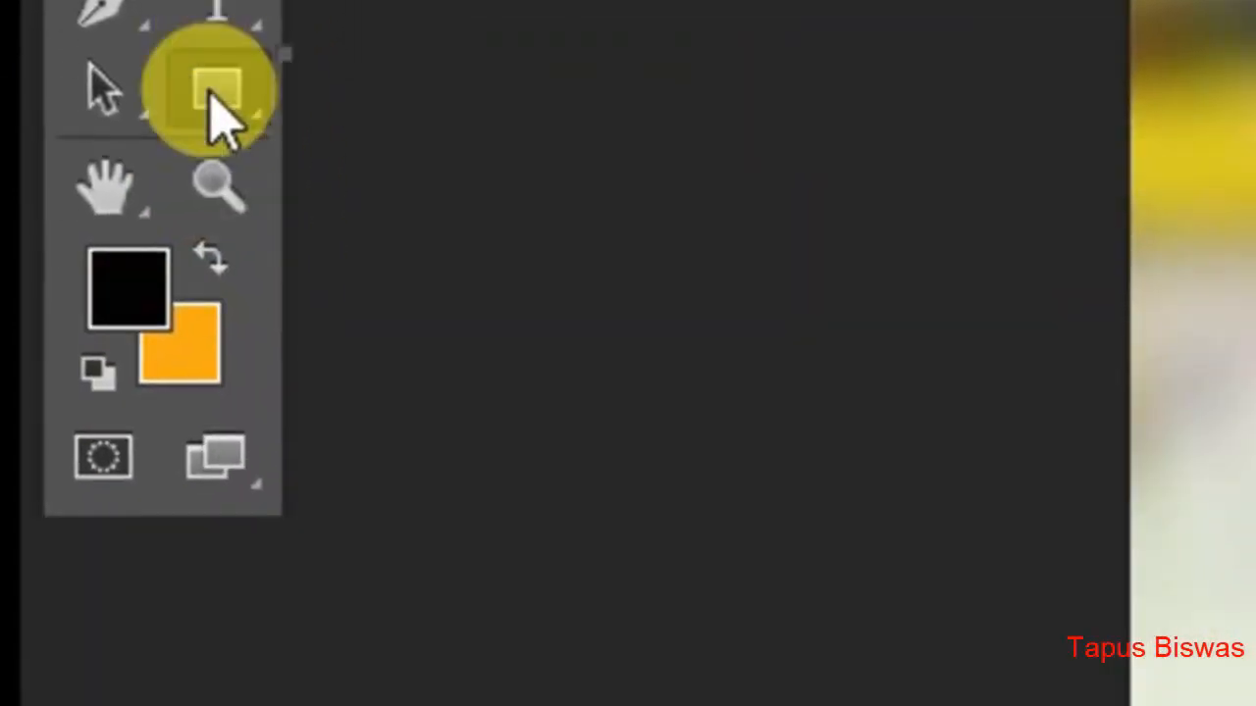
pyautogui.rightClick(216, 94)
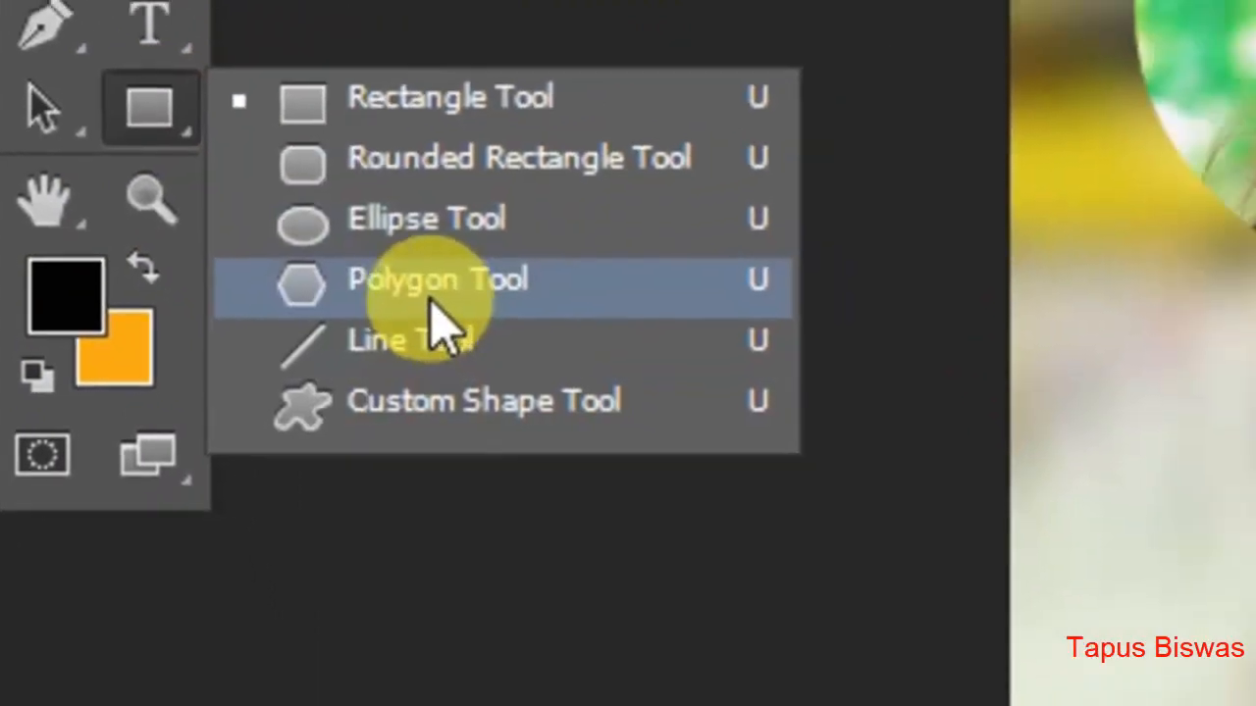
pyautogui.click(432, 295)
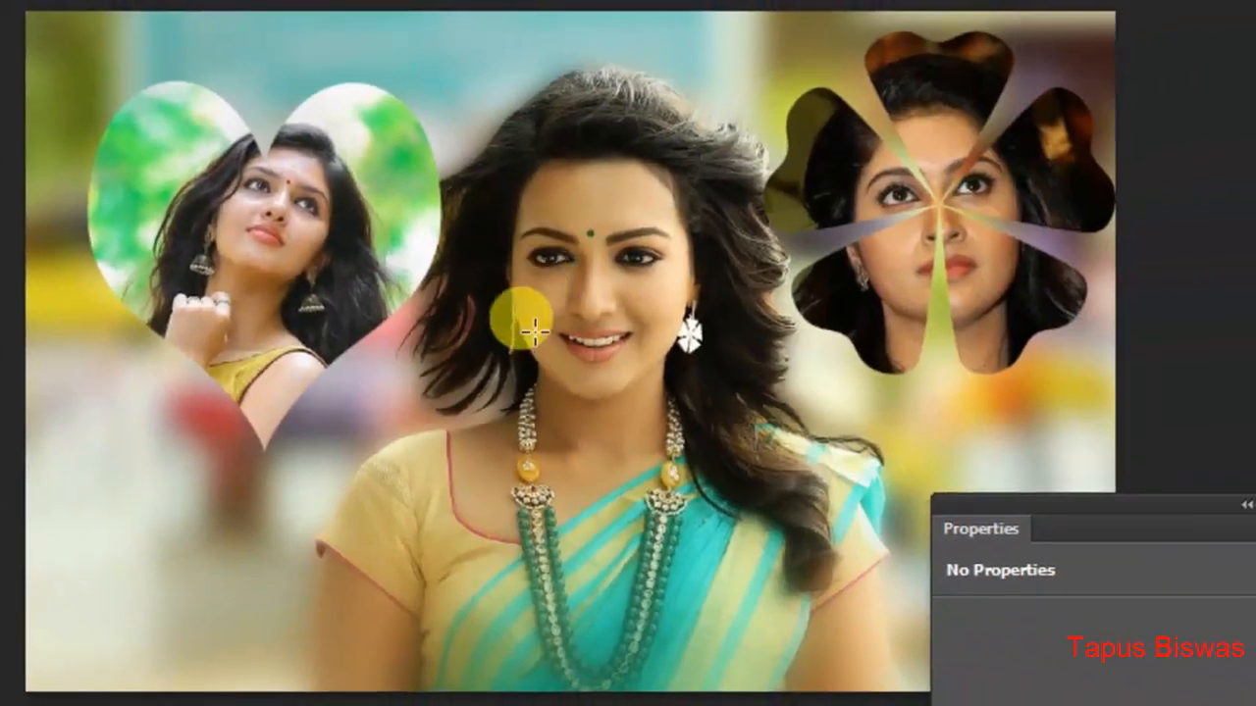
pyautogui.moveTo(587, 330); pyautogui.dragTo(574, 370)
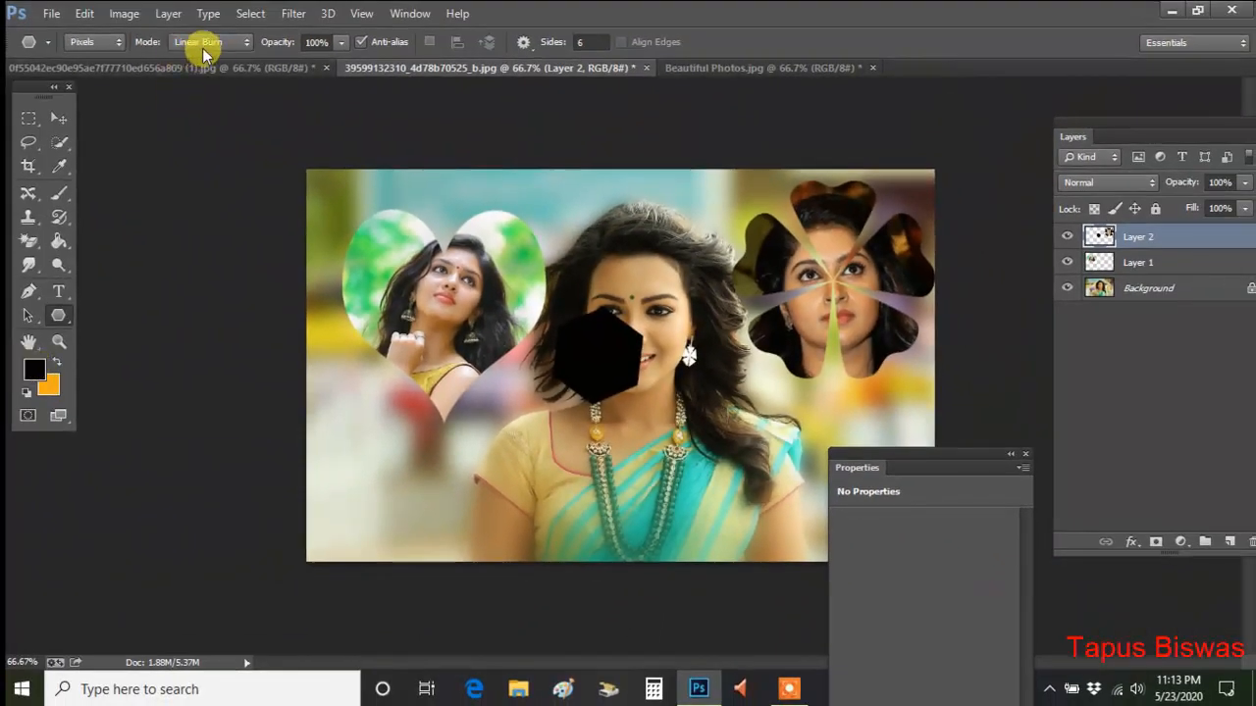
# Step: Switch the Polygon Tool to Shape mode to view its fill and stroke options, and return it to Pixels mode
pyautogui.click(102, 51)
pyautogui.click(85, 56)
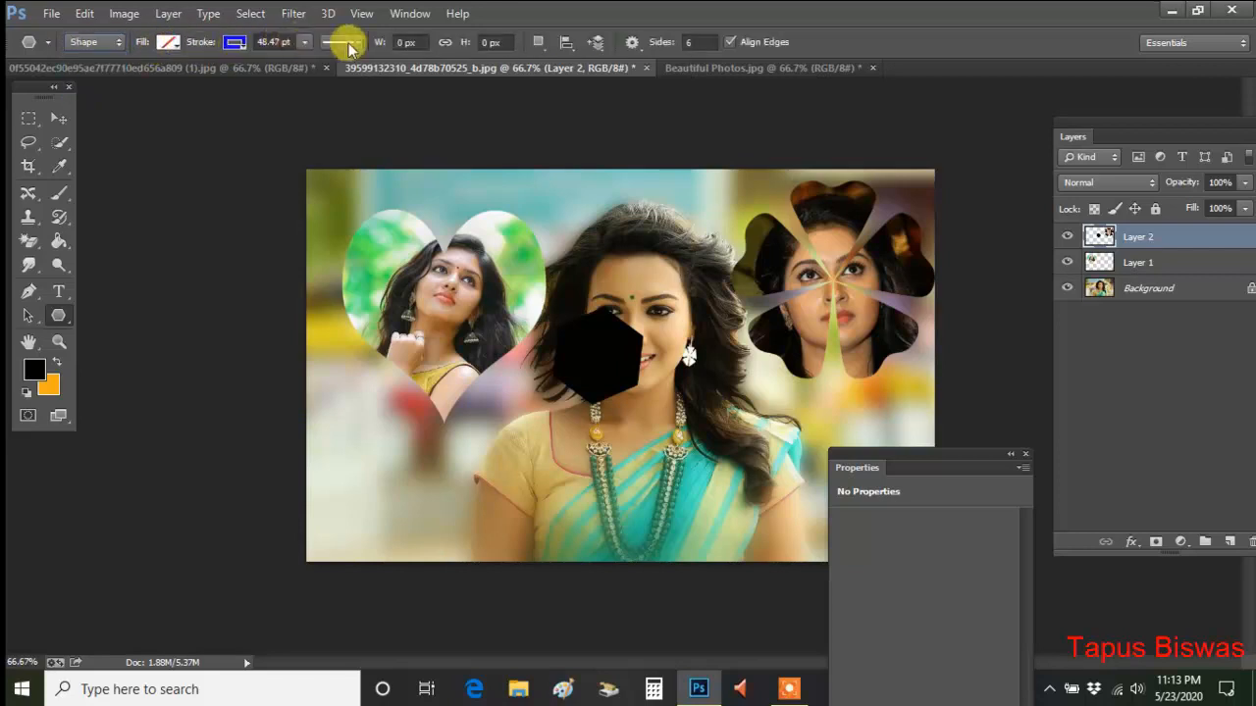
pyautogui.click(100, 45)
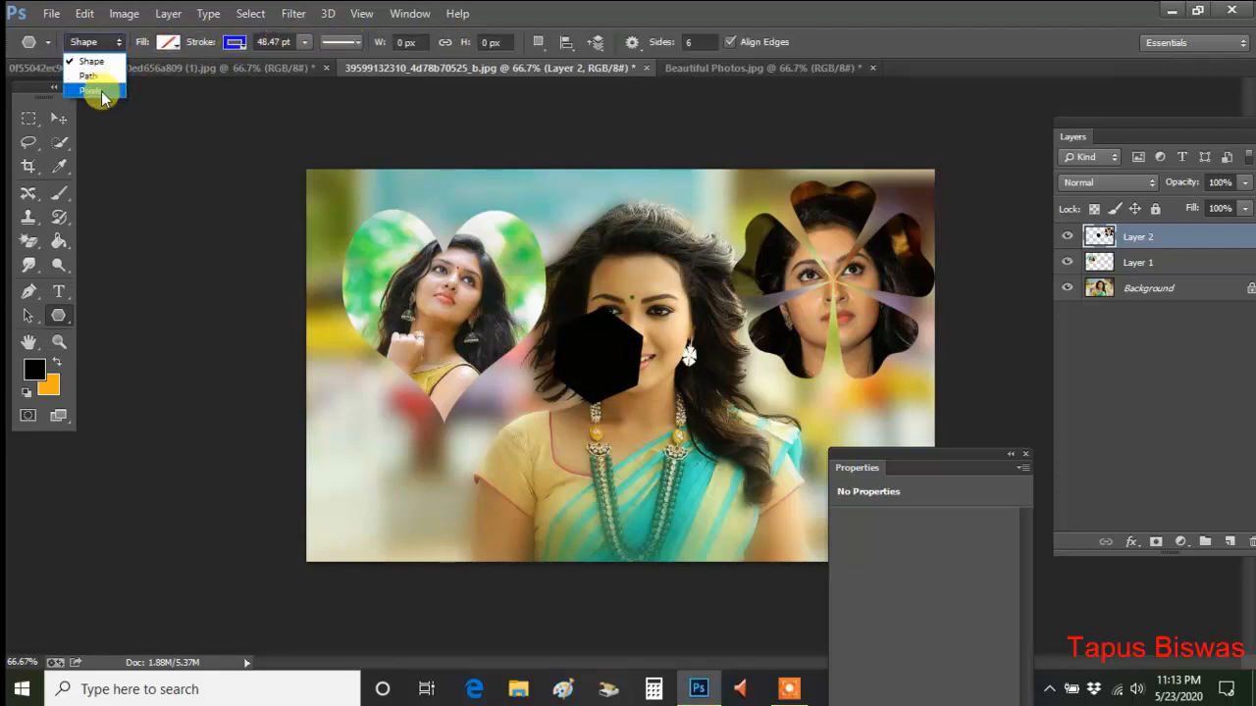
pyautogui.click(94, 97)
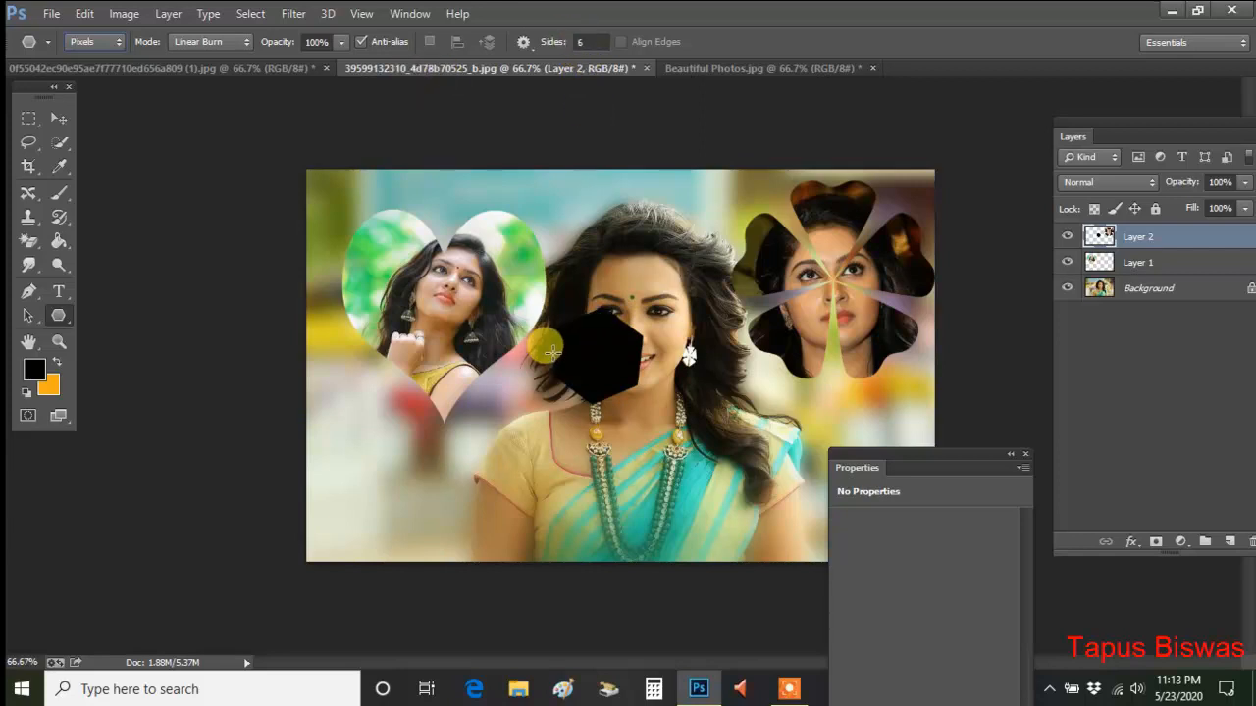
pyautogui.rightClick(58, 316)
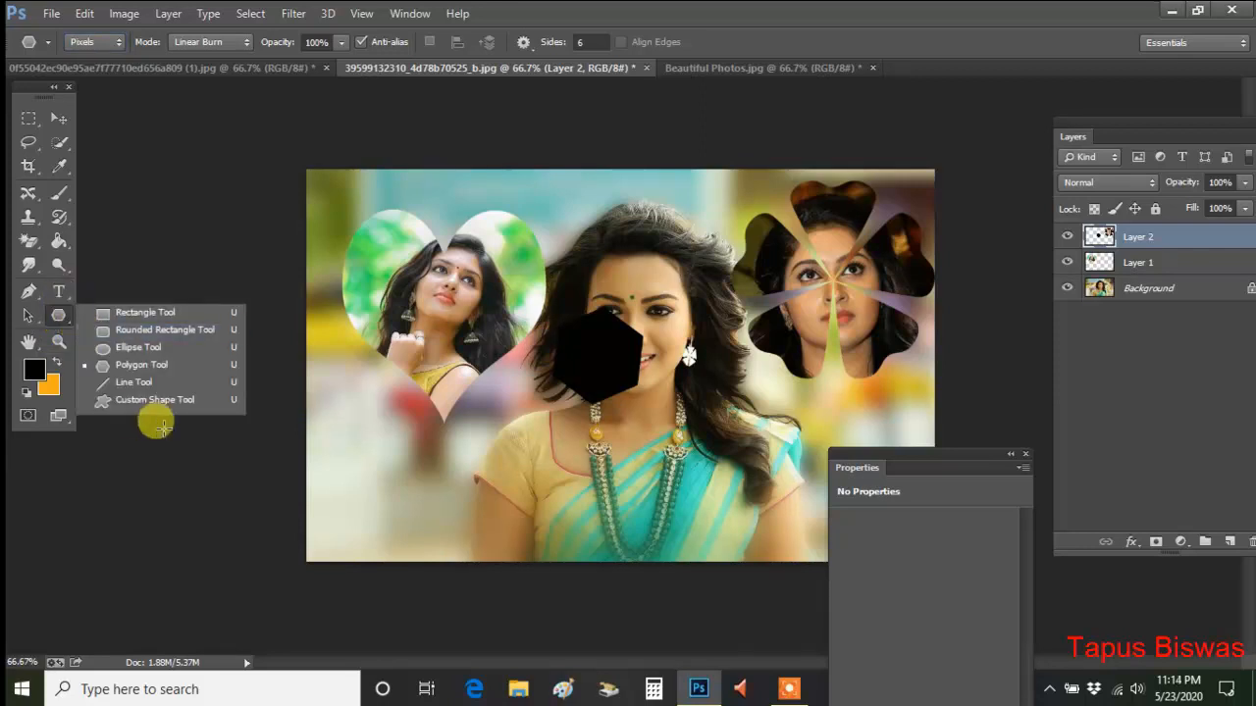
pyautogui.click(59, 316)
pyautogui.rightClick(59, 316)
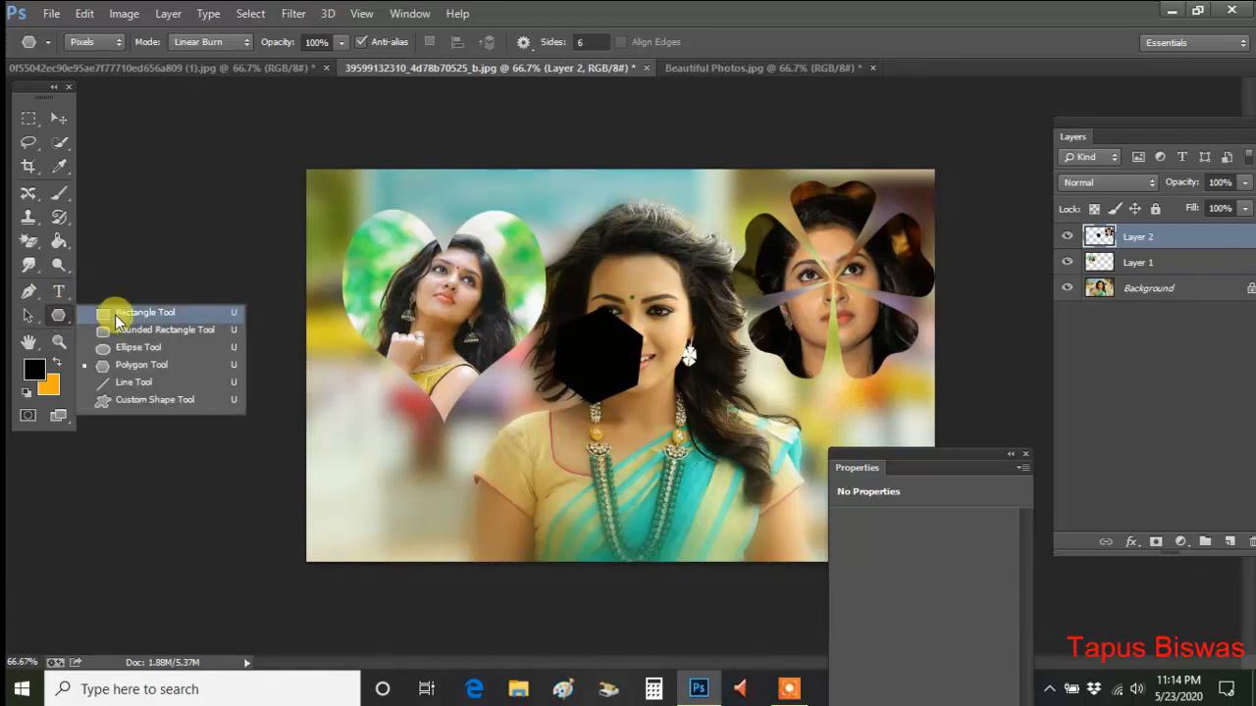
pyautogui.click(62, 316)
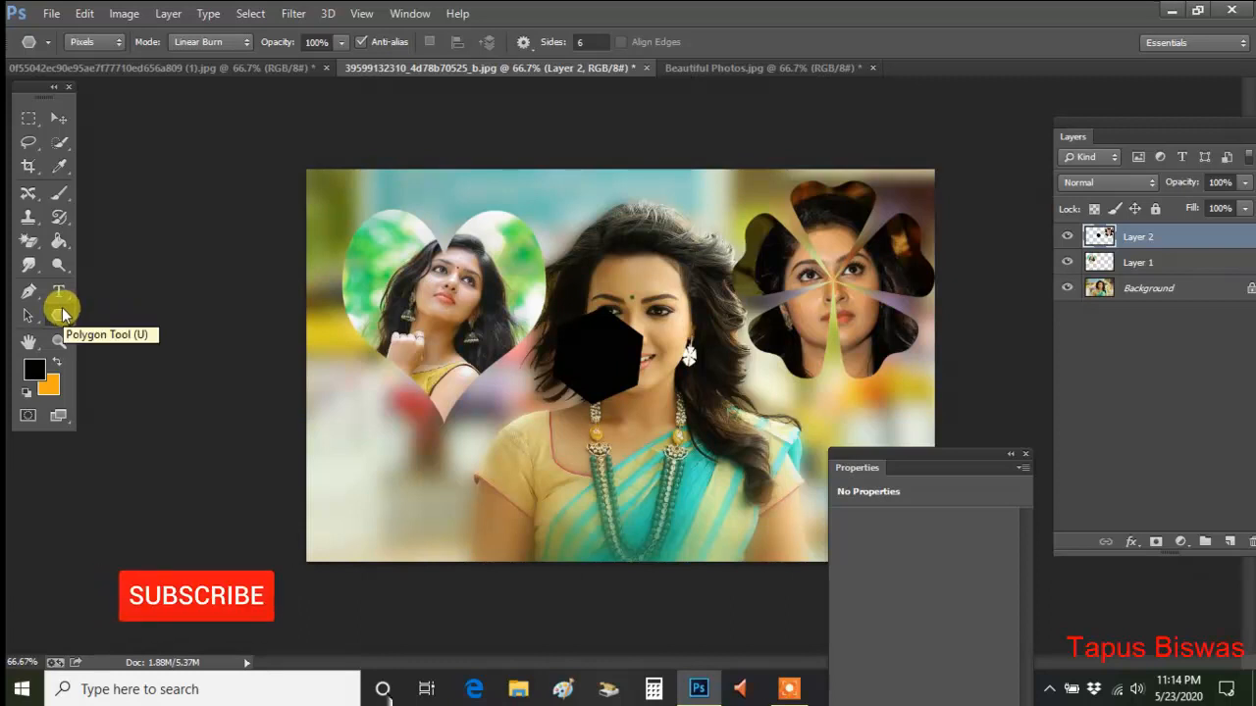
# Step: Activate the Rectangle Tool and remove the flower-shaped selection from Beautiful Photos.jpg
pyautogui.rightClick(59, 315)
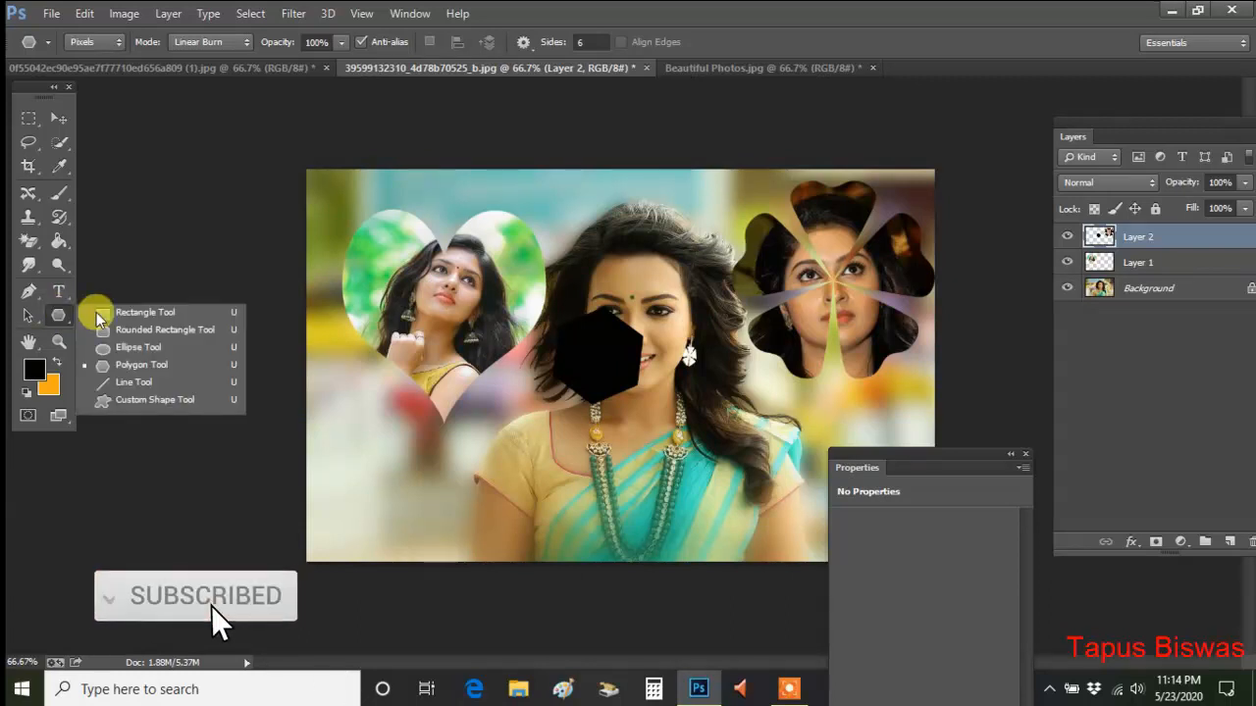
pyautogui.click(142, 312)
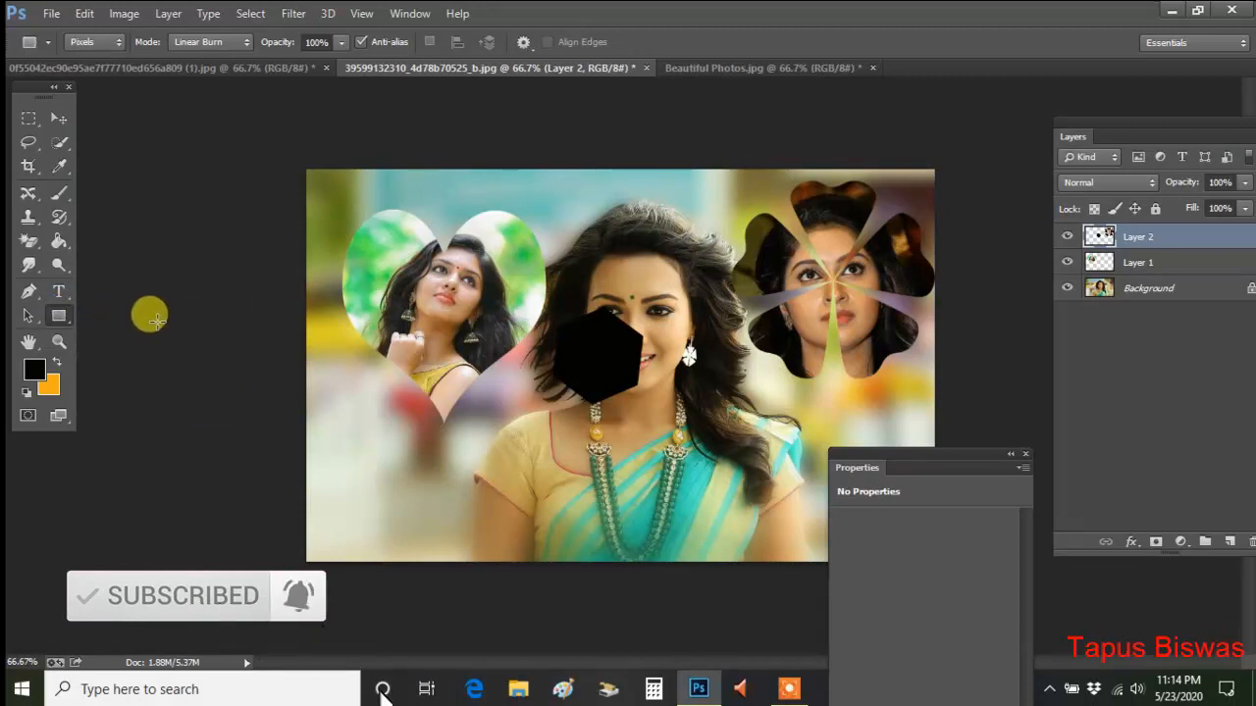
pyautogui.click(760, 71)
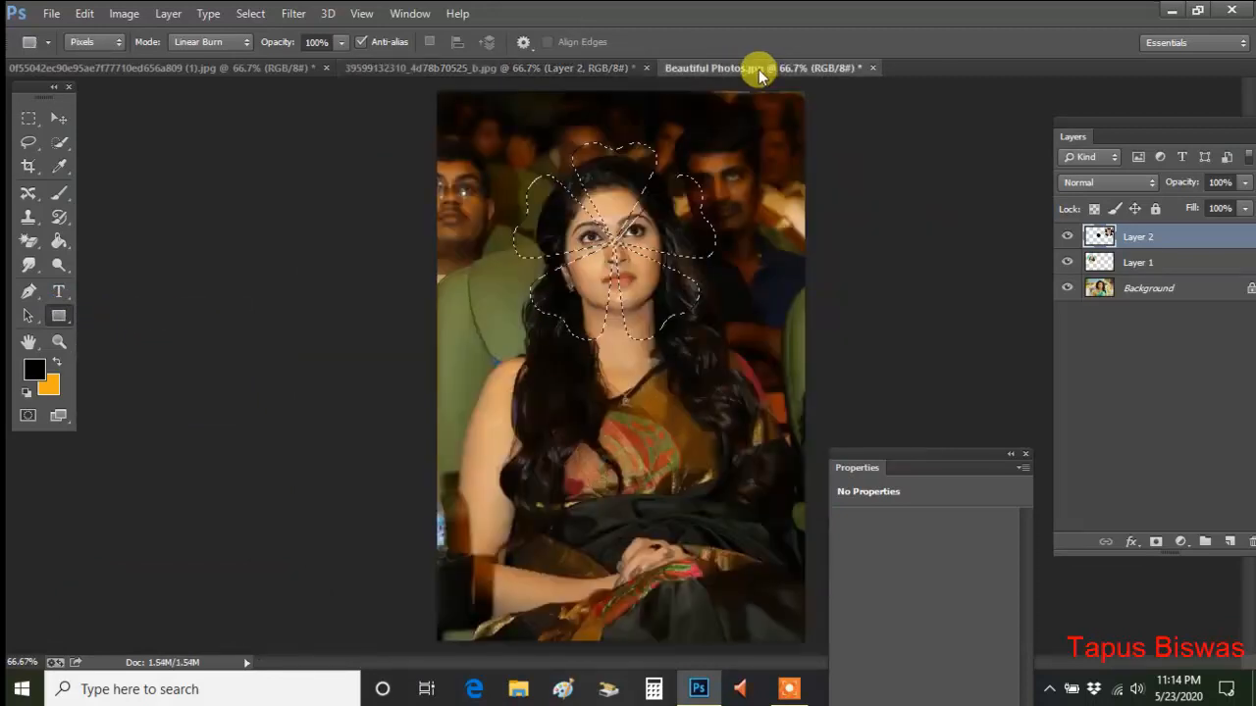
pyautogui.click(250, 14)
pyautogui.click(269, 52)
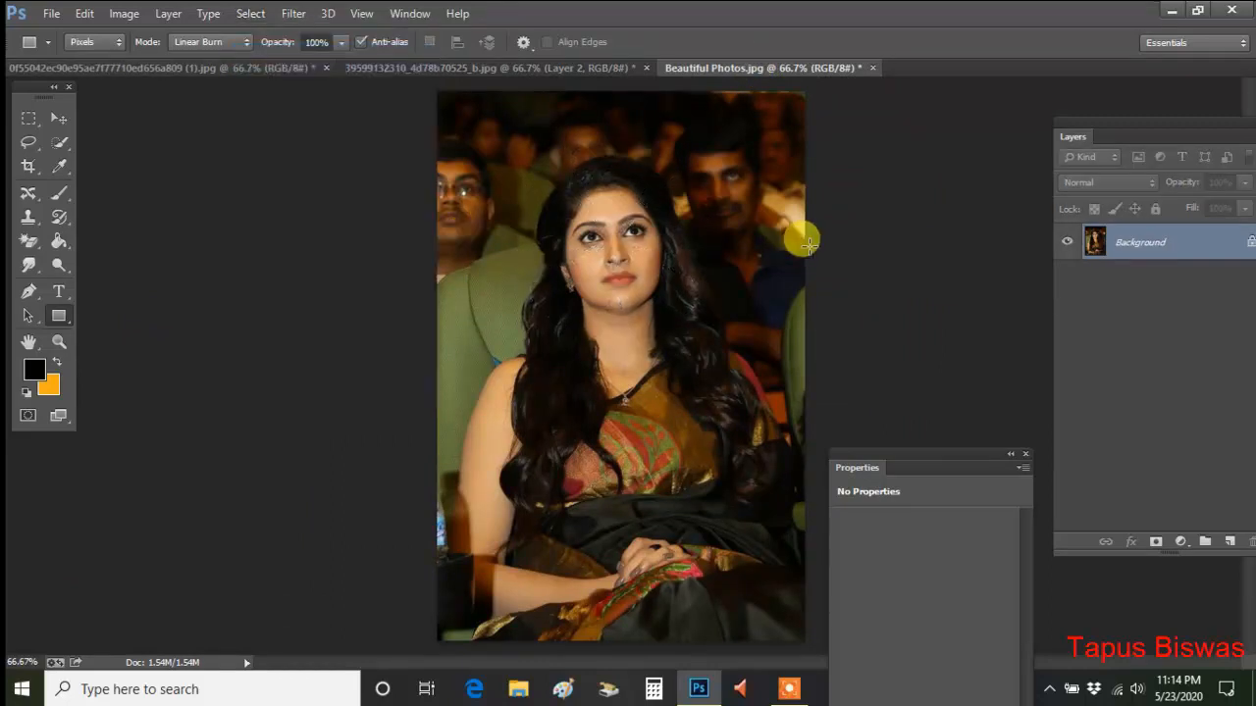